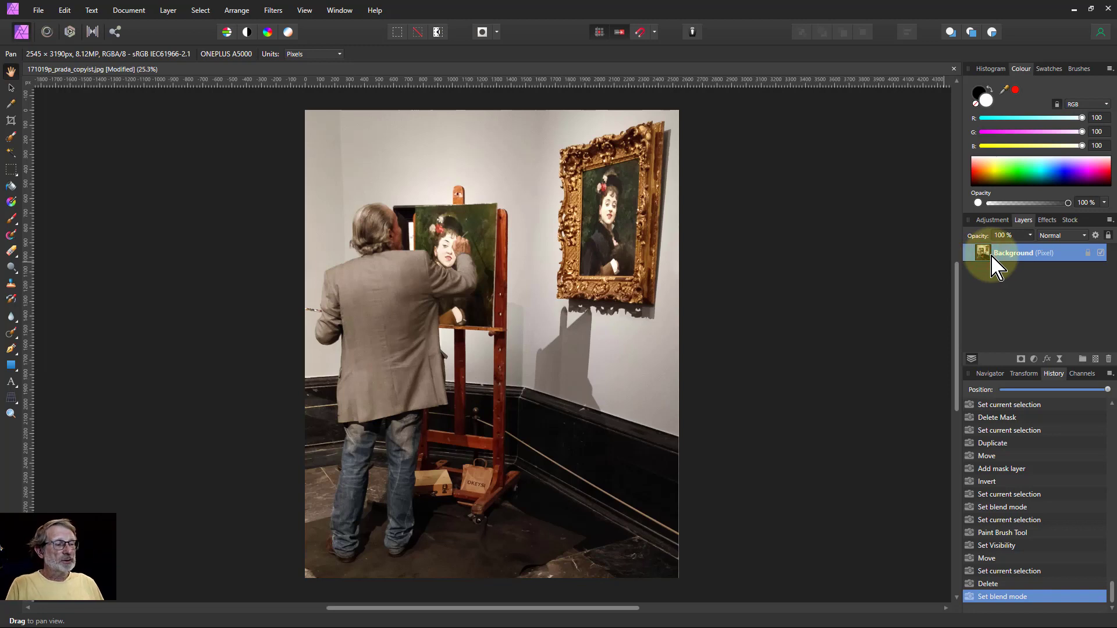
- Duplicate the Background layer five times
key(ctrl+j)
key(ctrl+j)
key(ctrl+j)
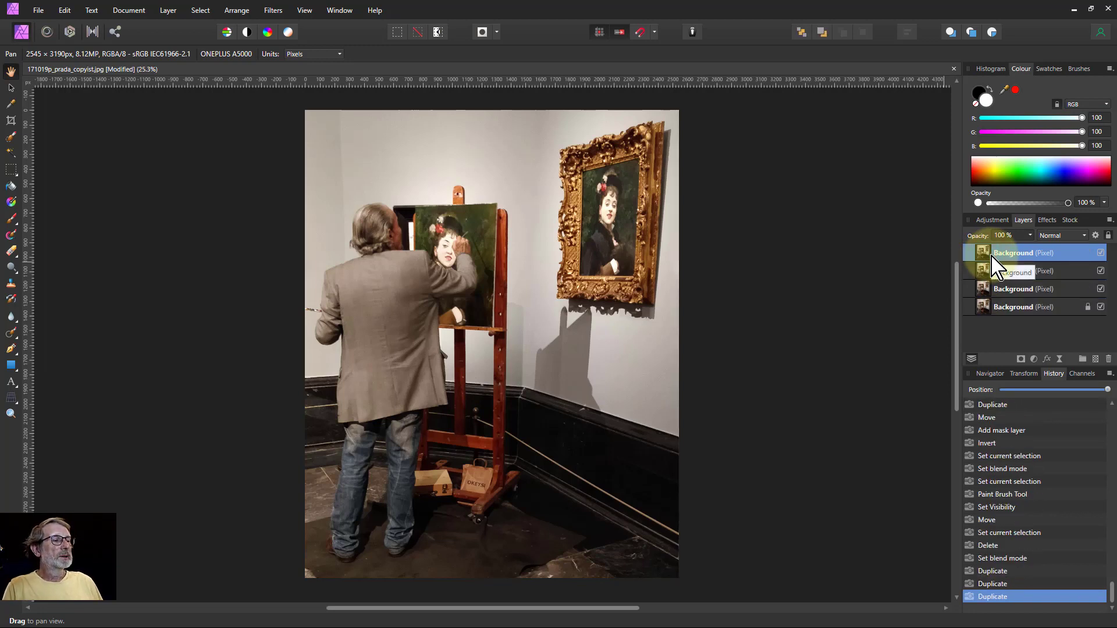
key(ctrl+j)
key(ctrl+j)
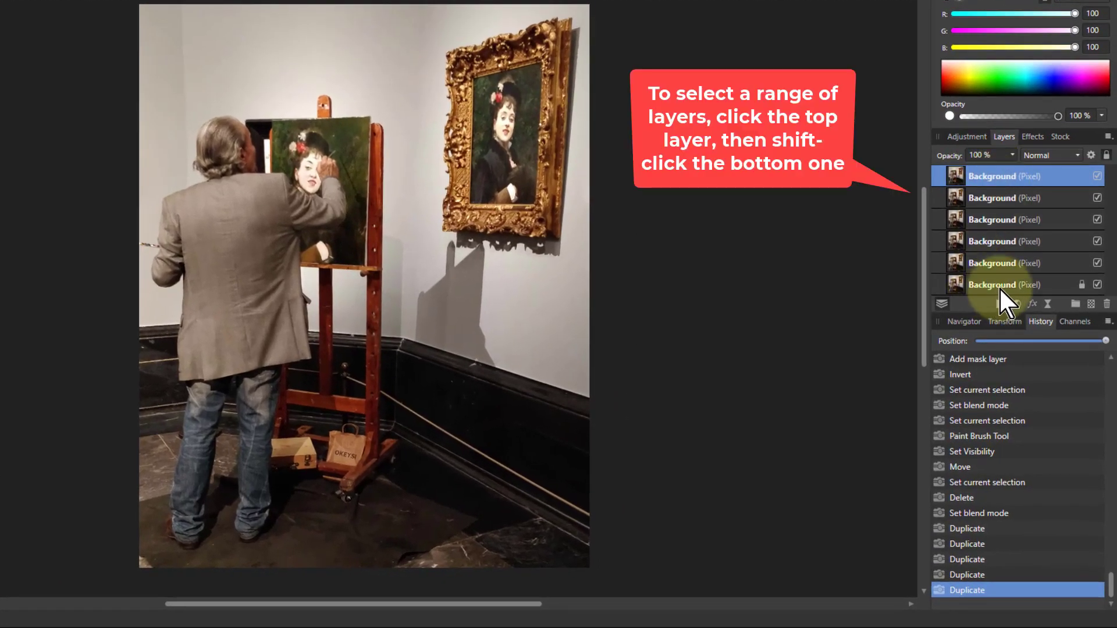
- Select all six Background layers and set their blend mode to Lighten
shift+click(1000, 286)
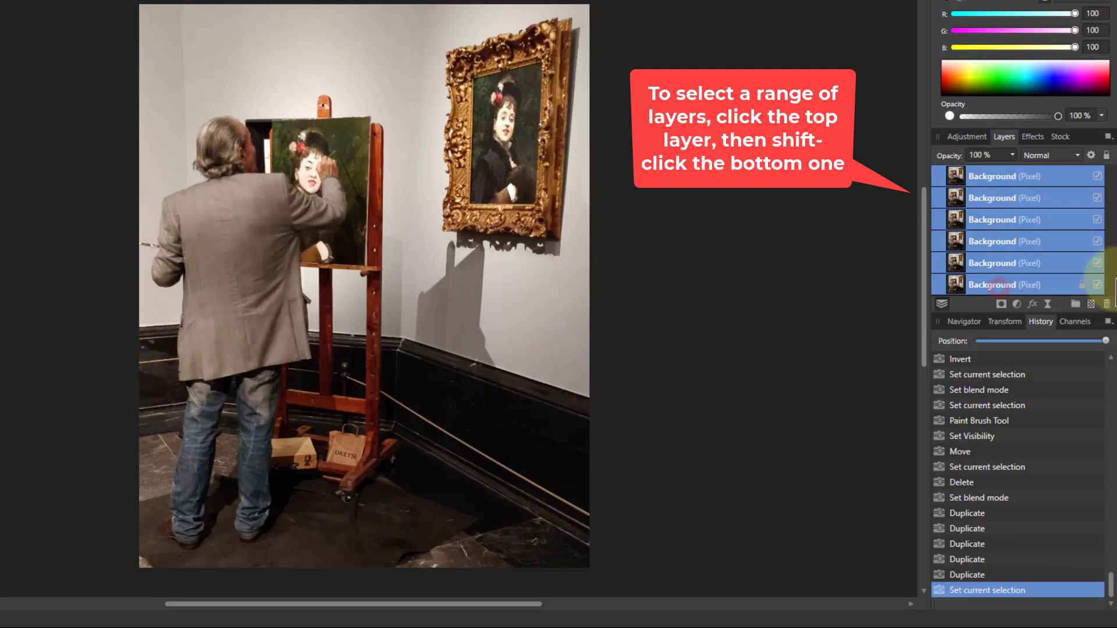
click(1049, 156)
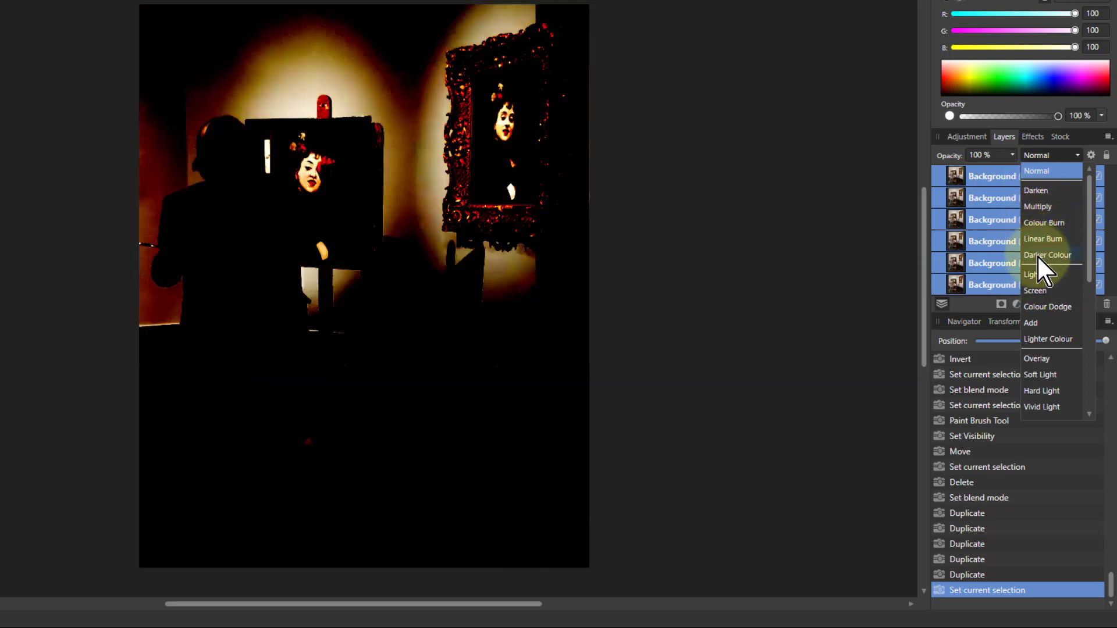
scroll(1039, 272, down, 5)
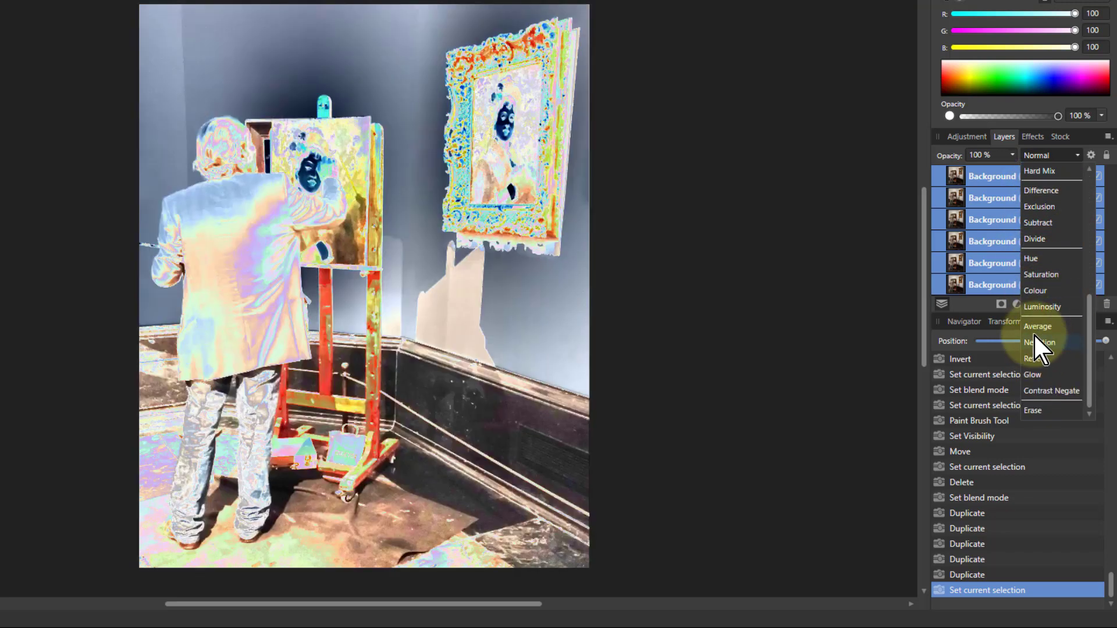
scroll(1046, 294, up, 4)
scroll(1045, 292, up, 3)
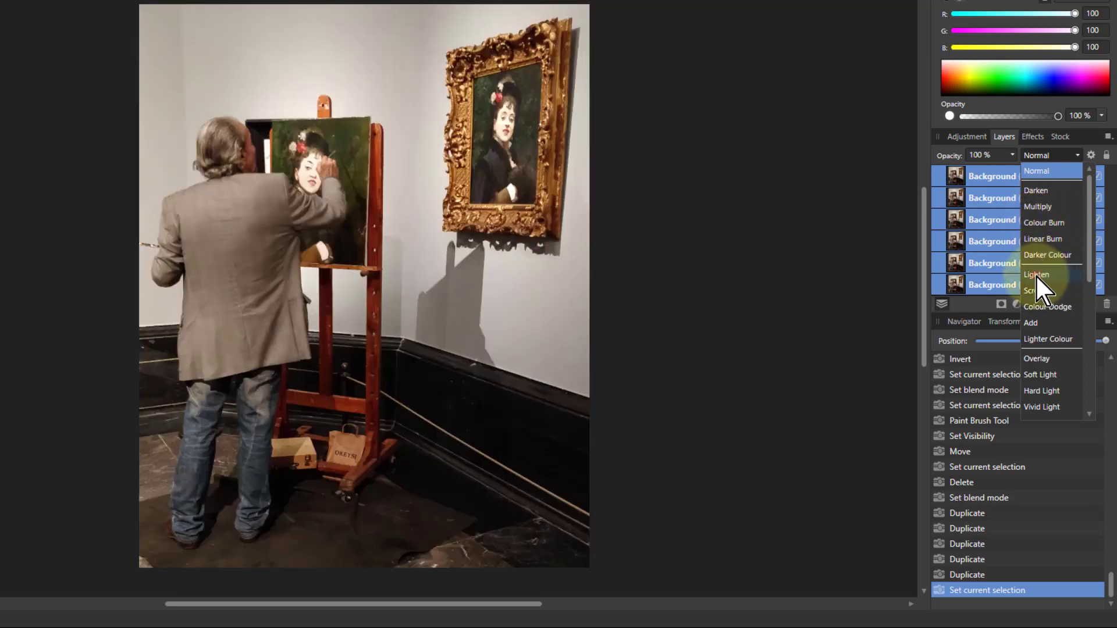
click(1036, 274)
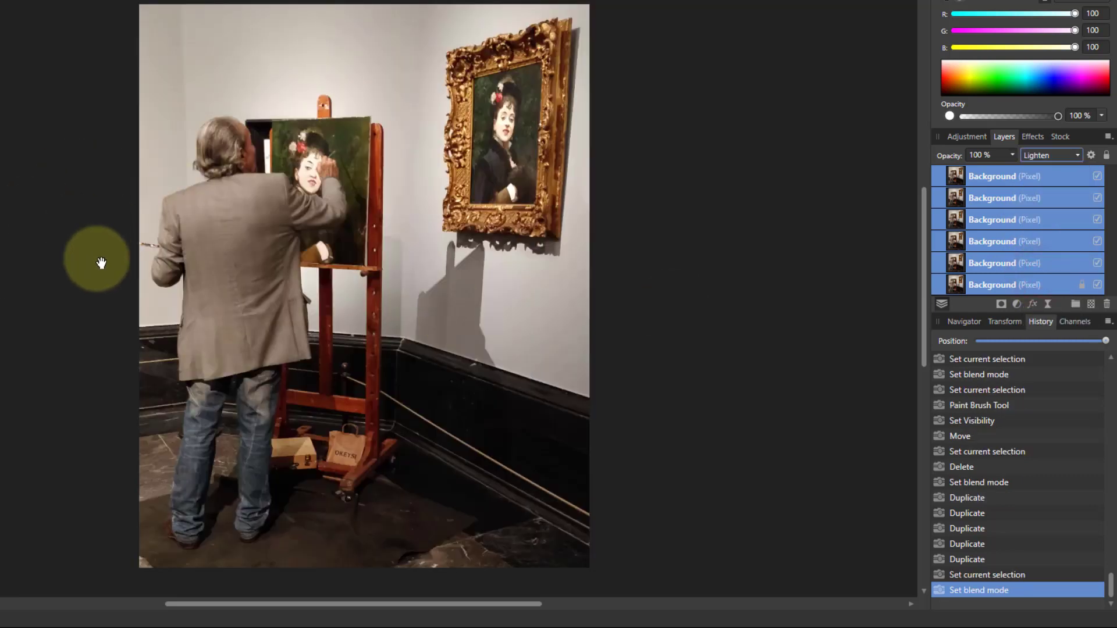
- Warp the topmost layer with a single-plane Perspective, stretching its upper-left and lower-right corners well beyond the canvas, and apply it
click(949, 175)
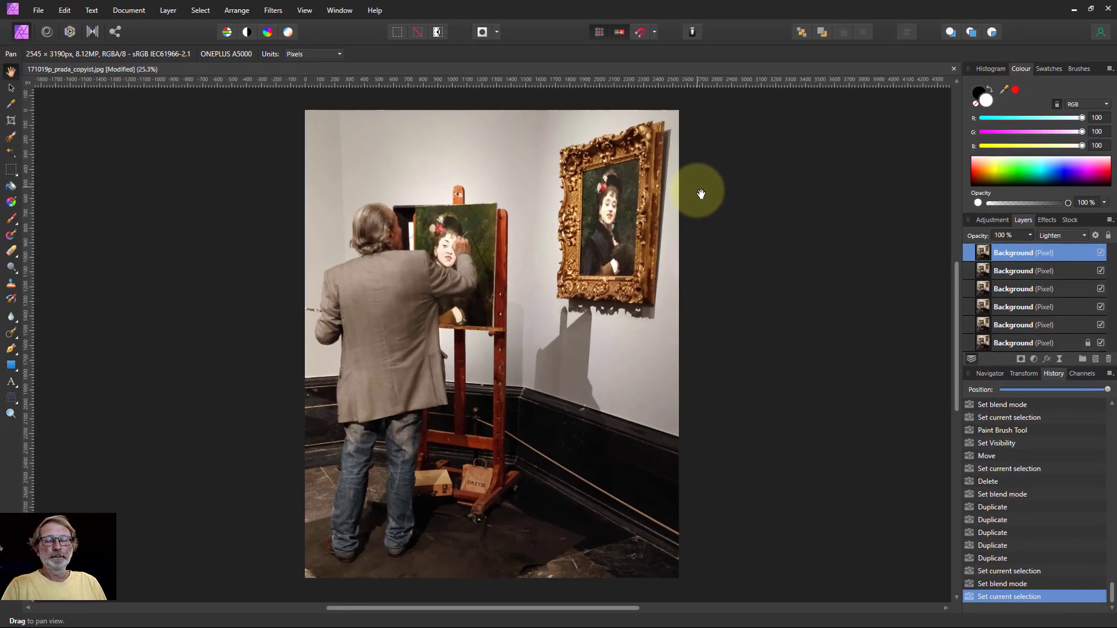
click(11, 397)
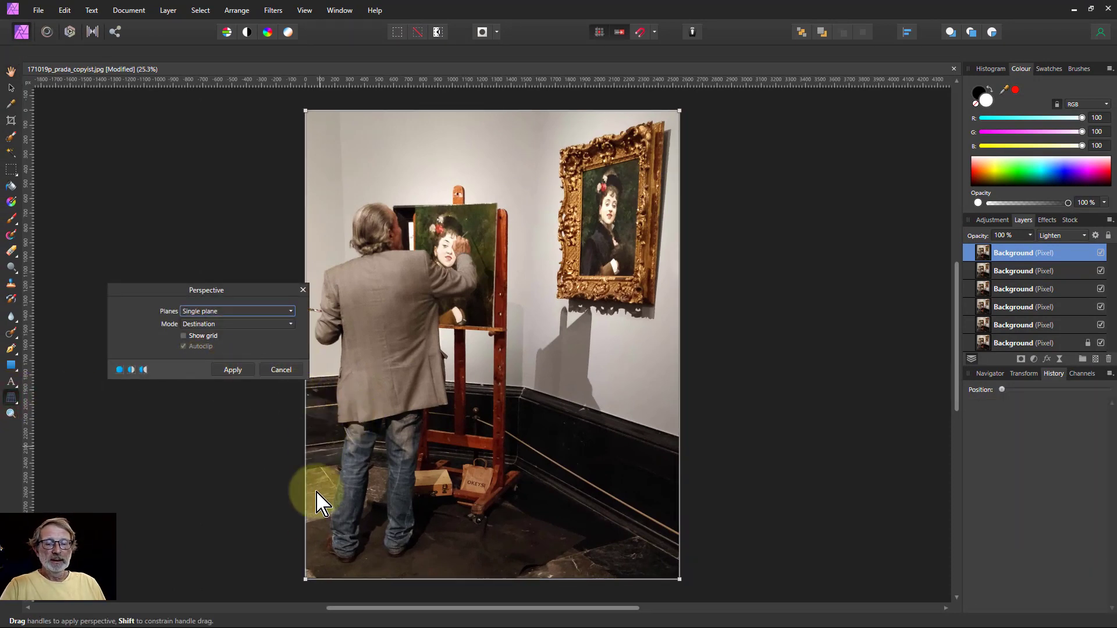
scroll(329, 456, down, 2)
scroll(334, 521, down, 2)
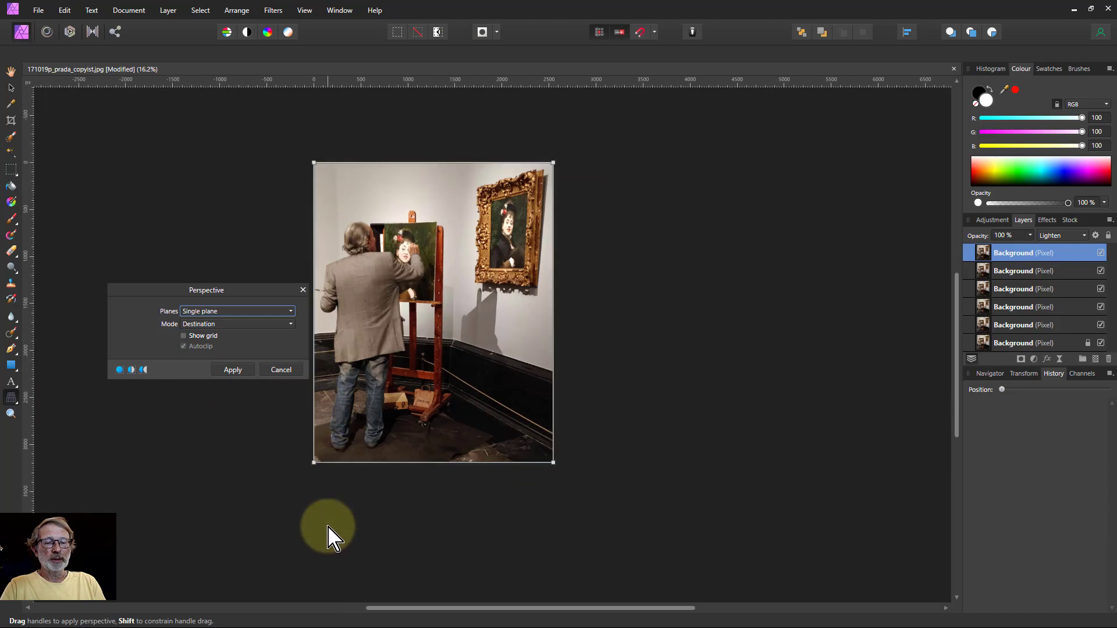
drag(315, 463, 251, 507)
drag(314, 163, 177, 164)
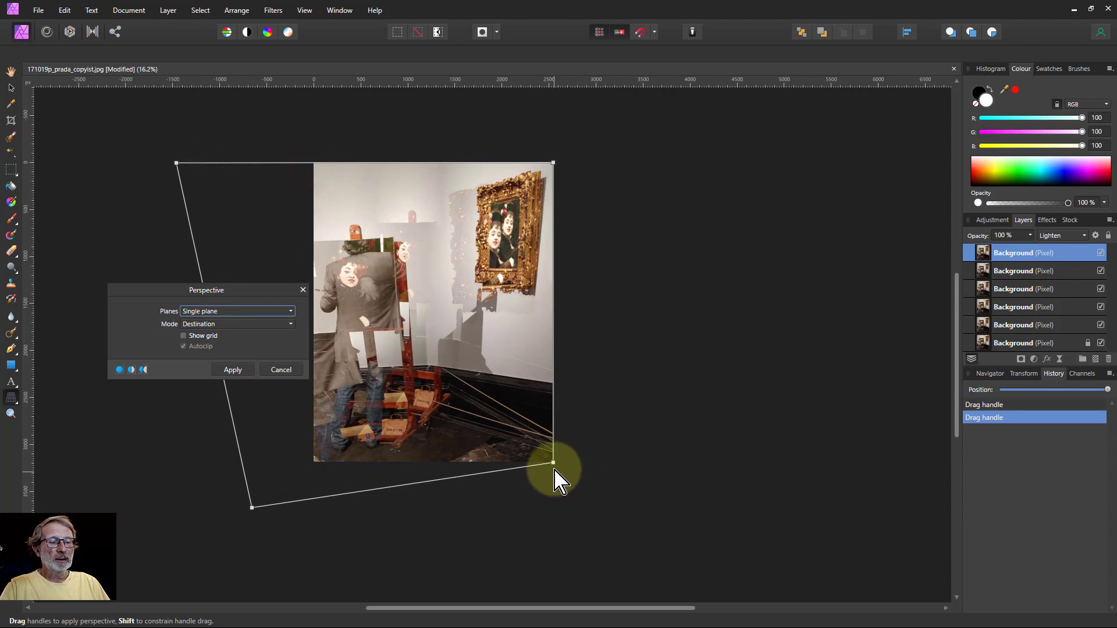
drag(553, 463, 553, 584)
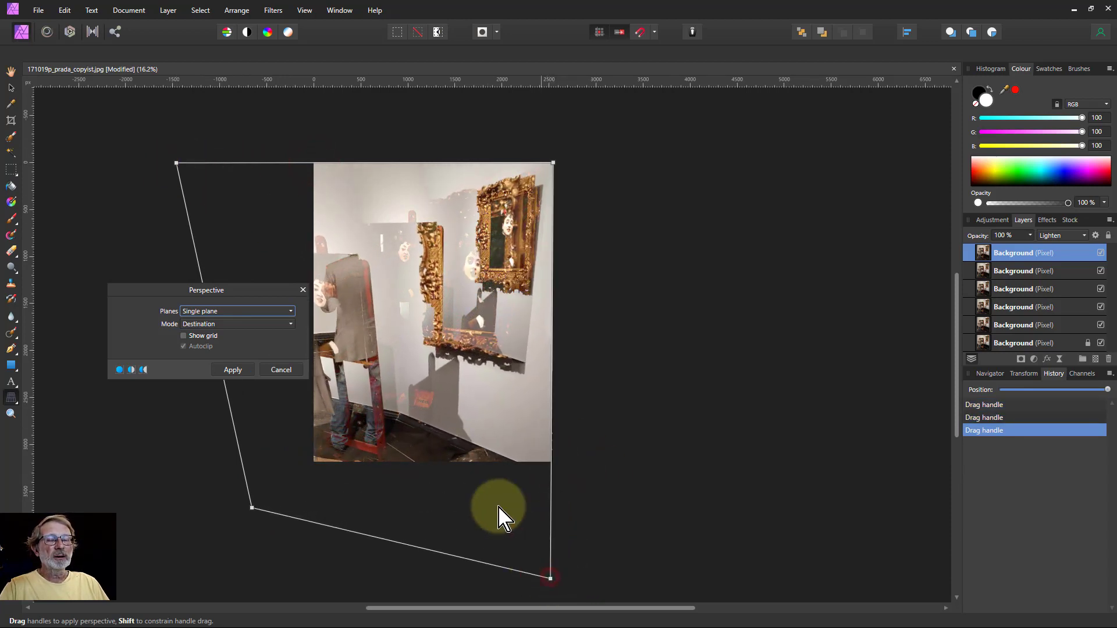
drag(252, 508, 305, 469)
click(232, 369)
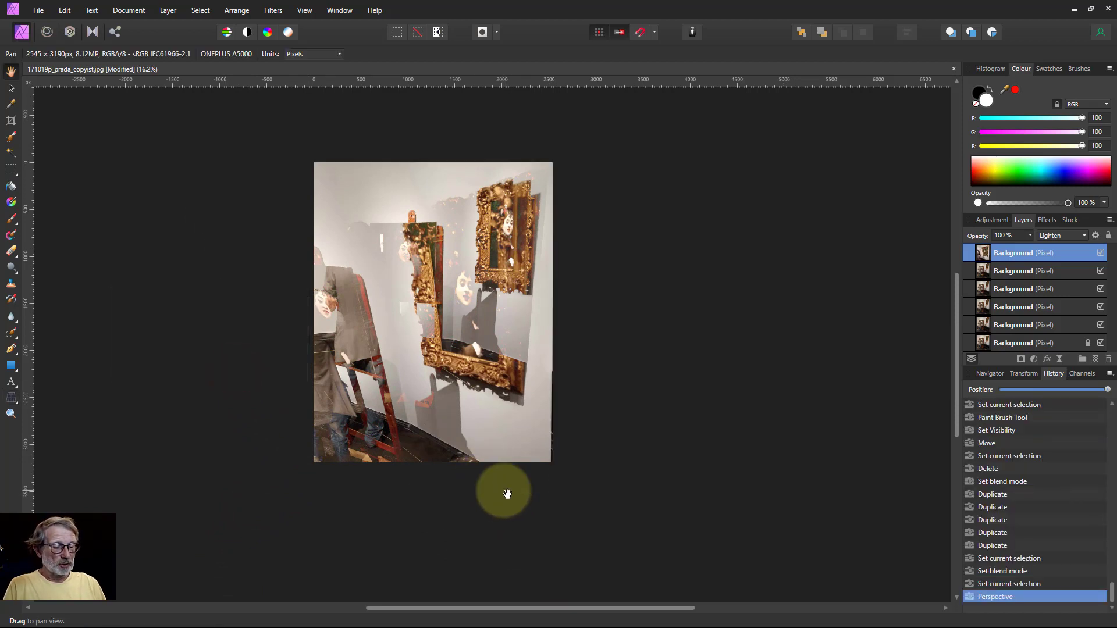
- Lower the warped layer's opacity to 45% and add a mask to it
key(ctrl+0)
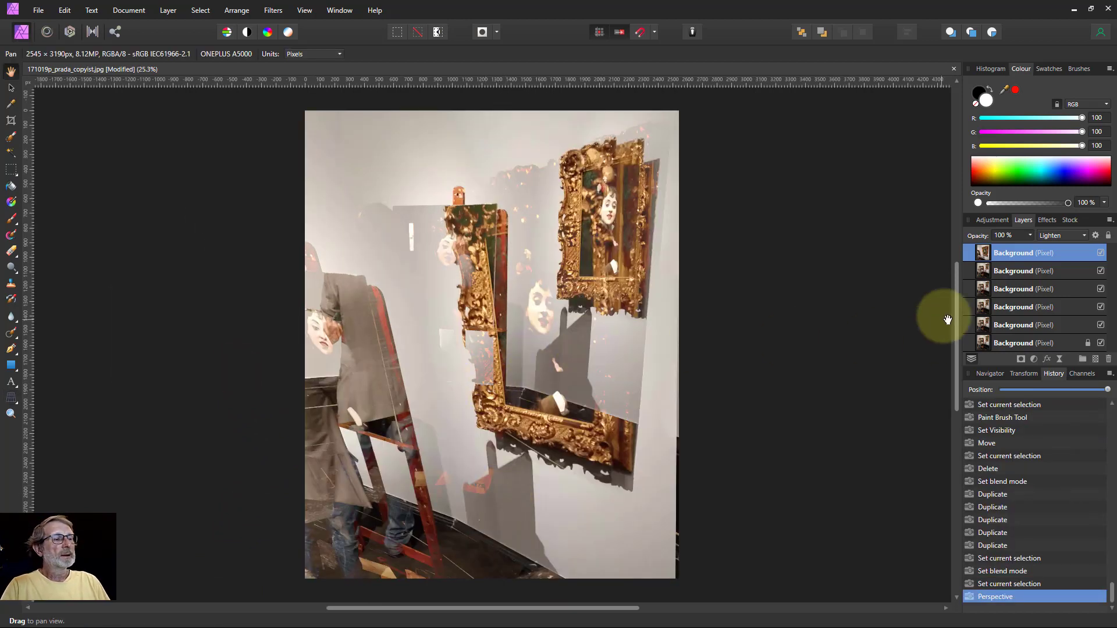
drag(1032, 236, 985, 252)
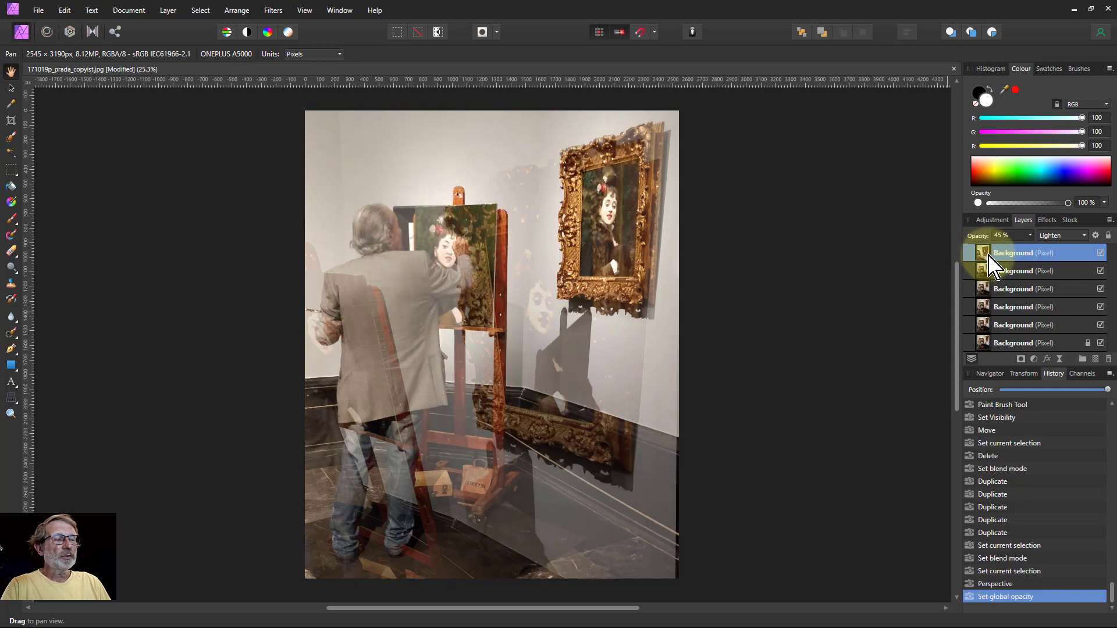
click(1021, 359)
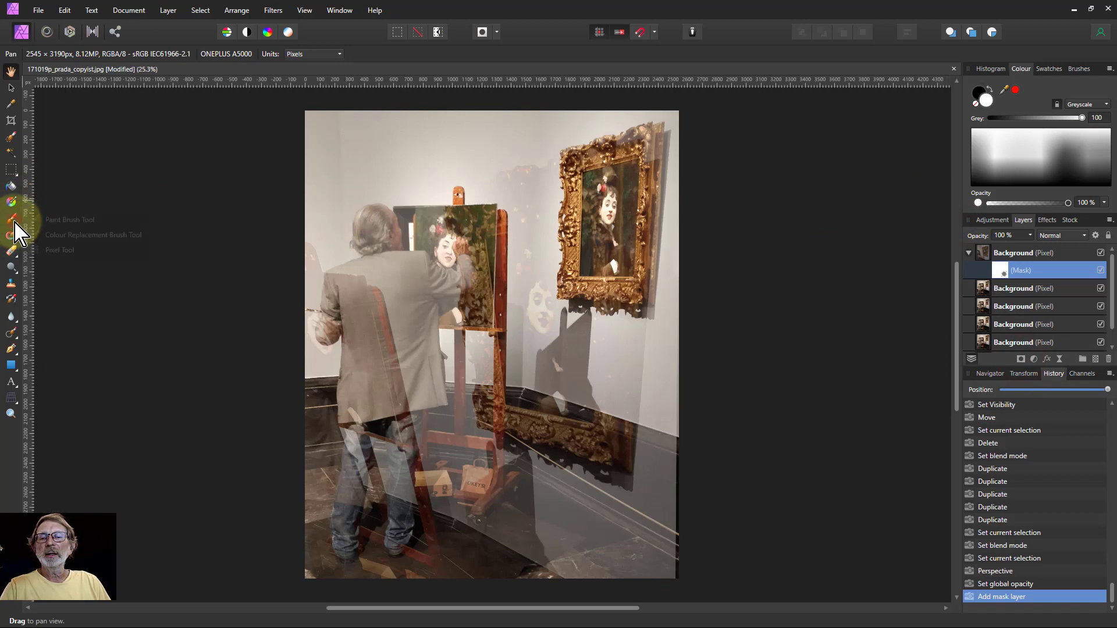
- Paint black with a soft brush on the warped layer's mask over the painter and the floor to hide the overlay there
click(52, 220)
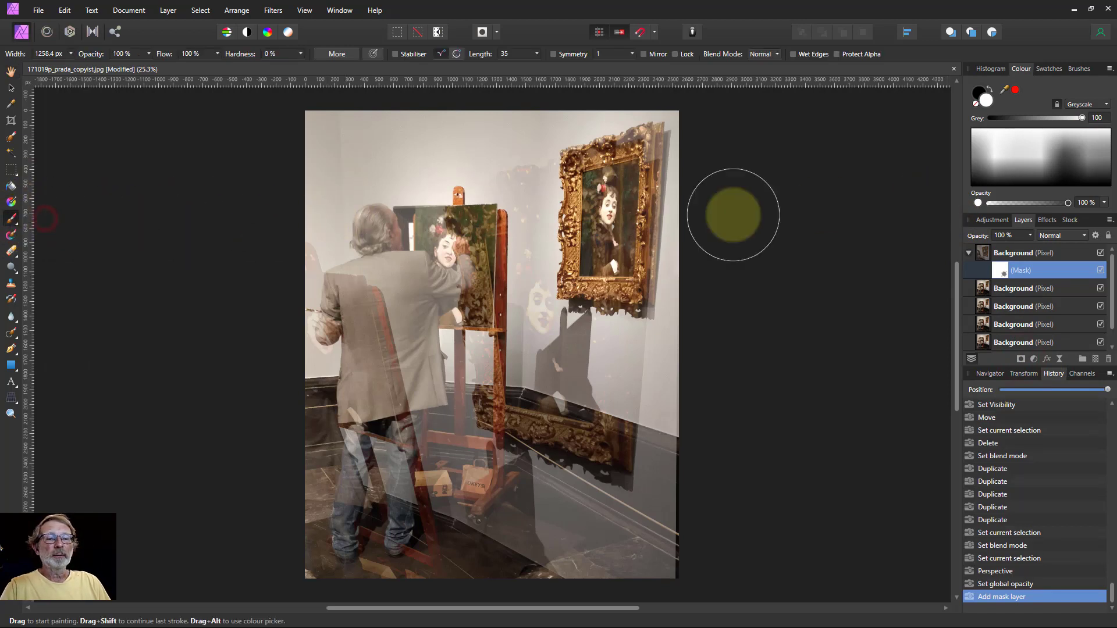
click(979, 92)
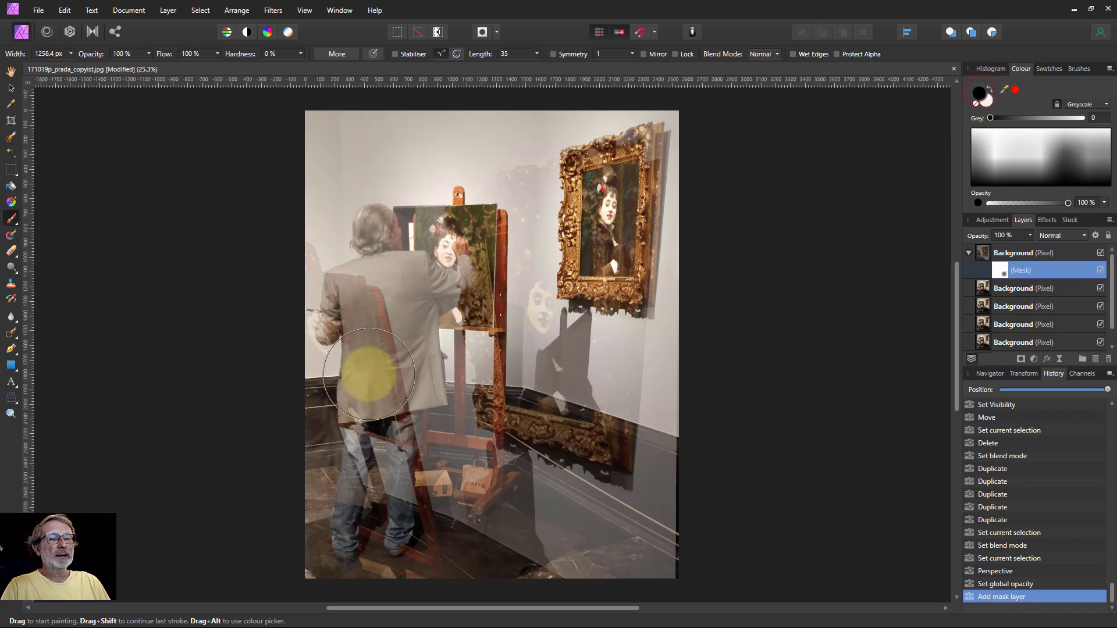
mouse_move(435, 474)
mouse_down()
mouse_move(615, 560)
mouse_move(640, 540)
mouse_up()
mouse_move(418, 475)
mouse_down()
mouse_move(640, 531)
mouse_move(436, 471)
mouse_move(427, 351)
mouse_move(374, 224)
mouse_move(287, 100)
mouse_move(331, 75)
mouse_move(413, 140)
mouse_up()
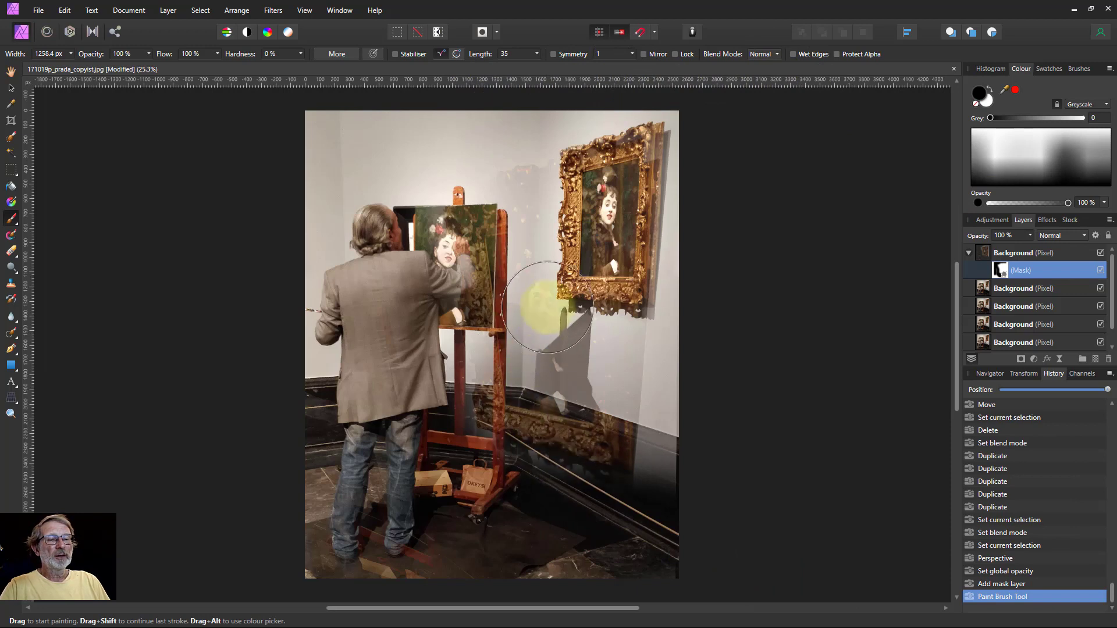
- Move the warped layer so its portrait covers the wall shadow below the framed painting, and place a duplicate toward the photo's upper-left corner
click(10, 88)
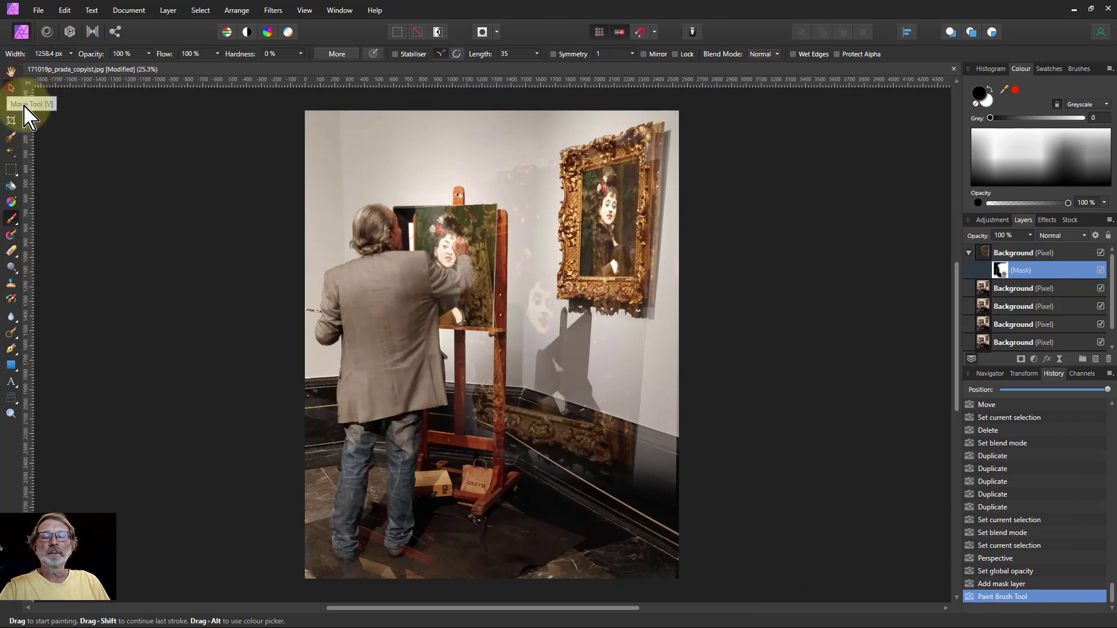
drag(539, 319, 555, 332)
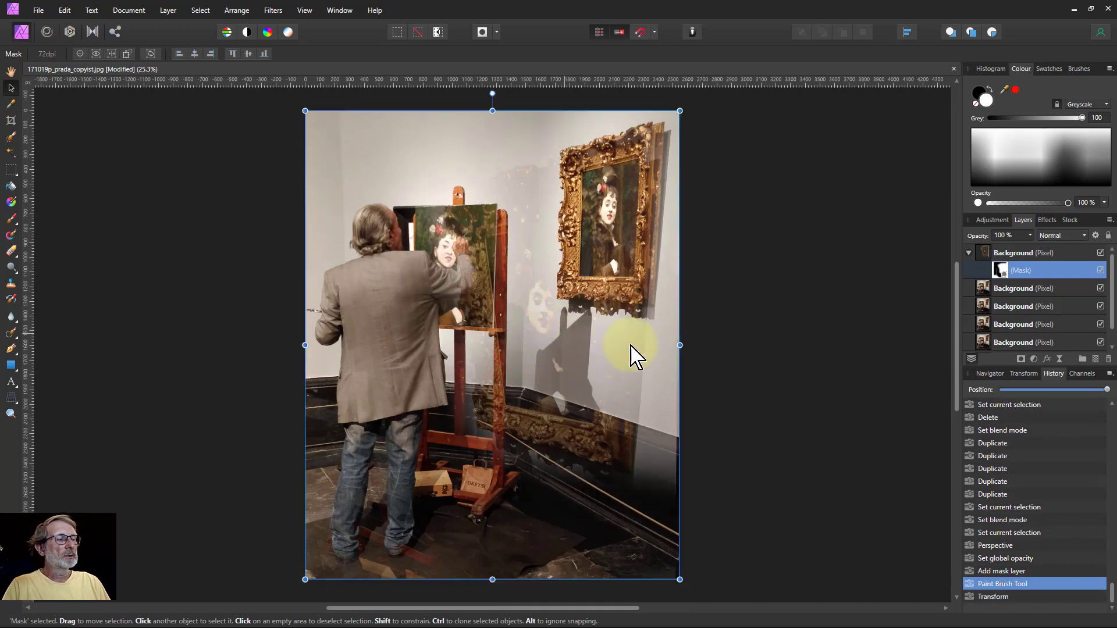
click(987, 253)
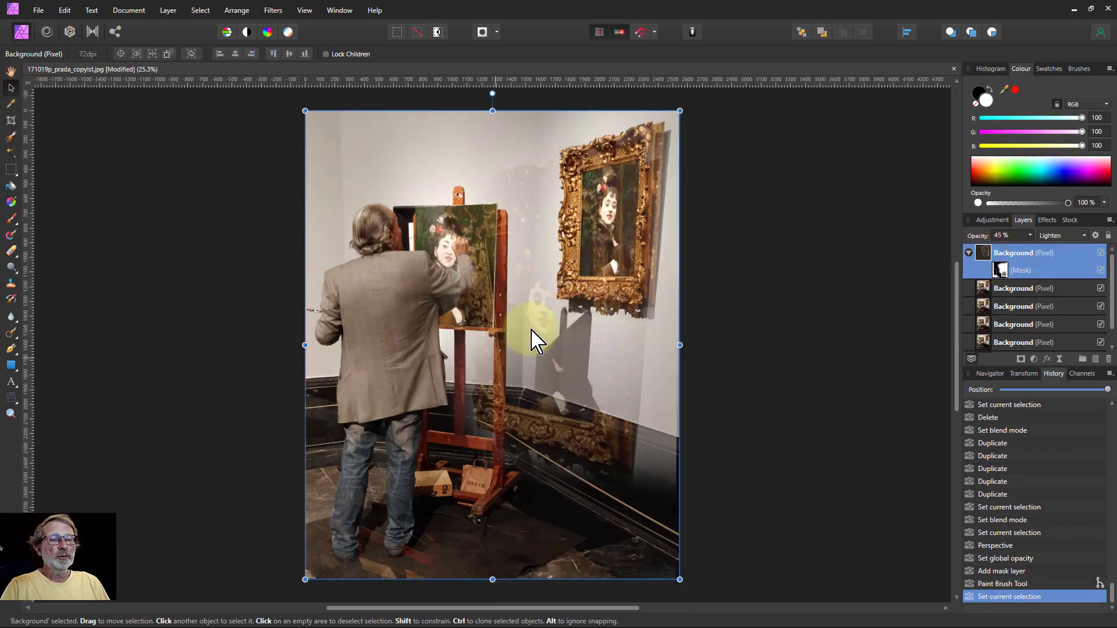
drag(544, 326, 568, 392)
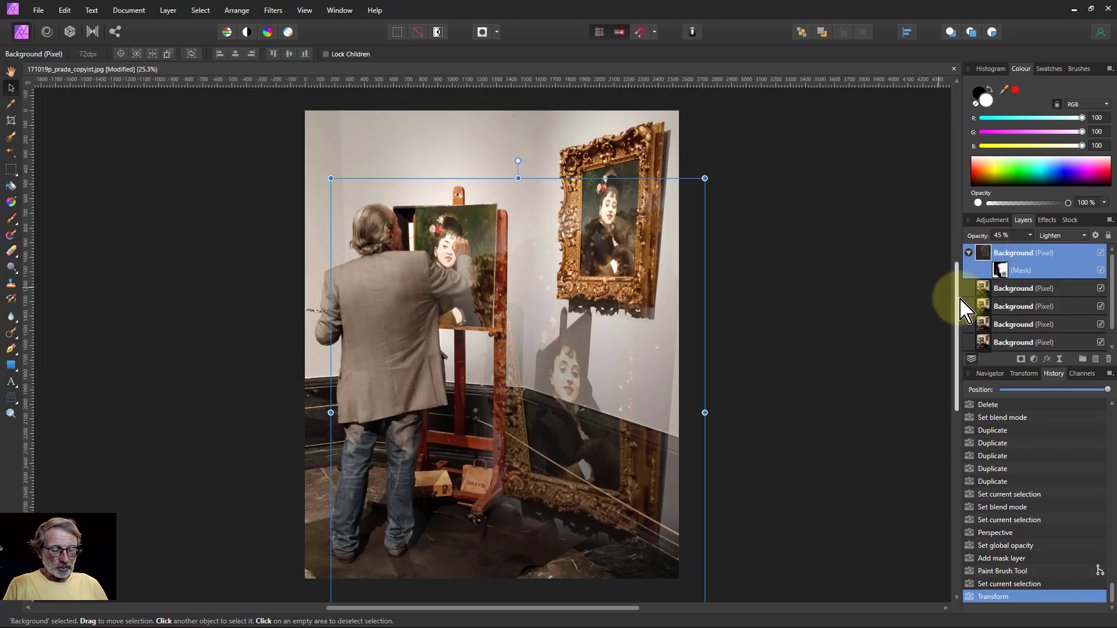
key(ctrl+j)
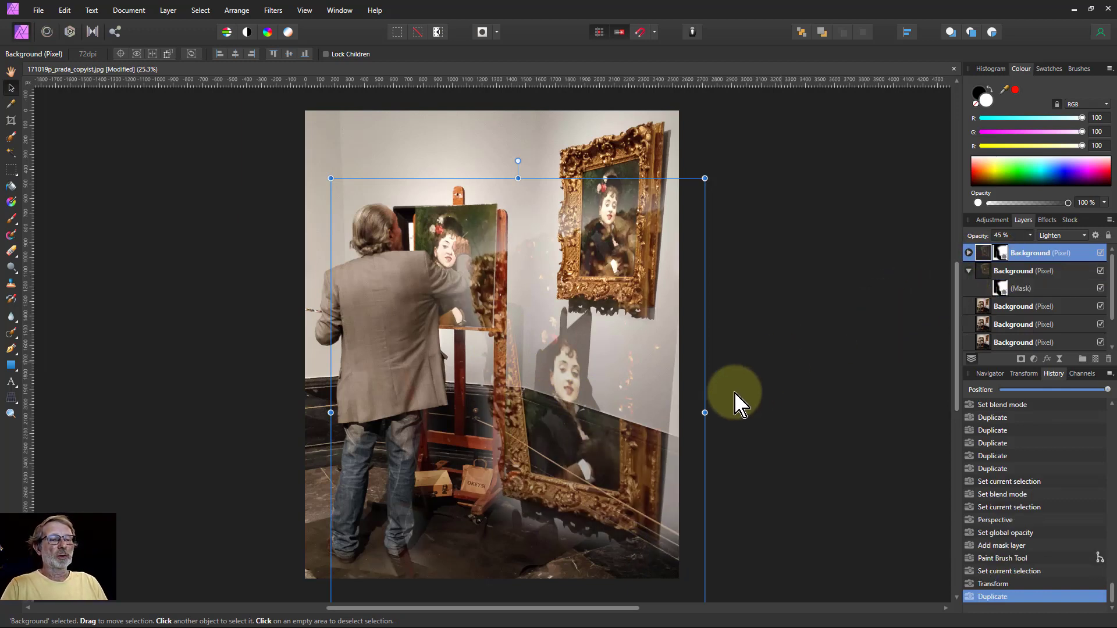
drag(588, 429, 349, 211)
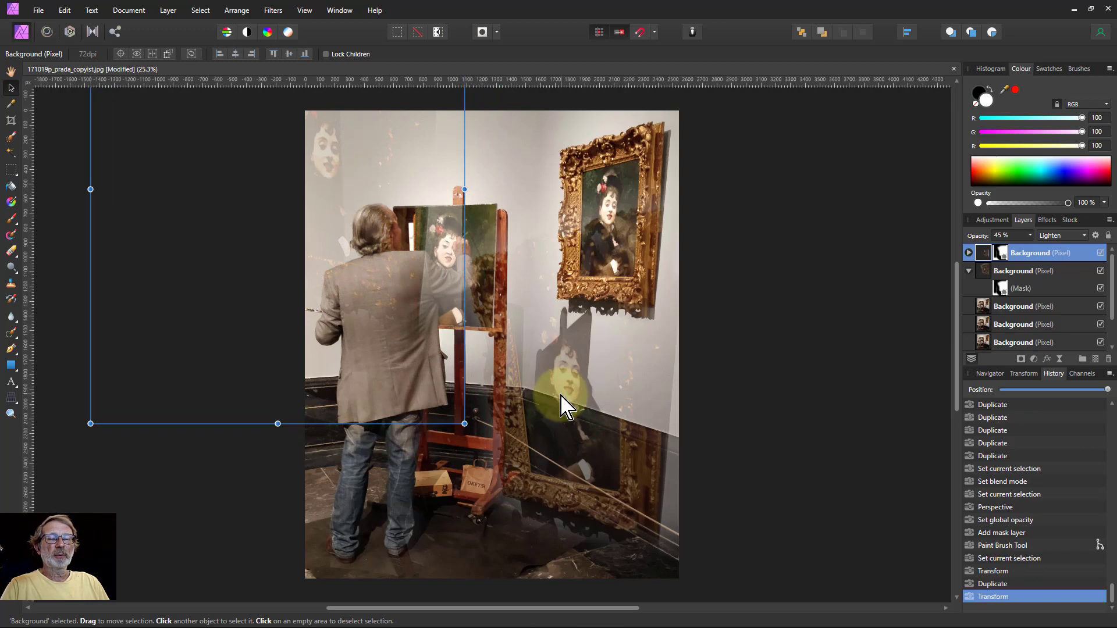
- Paint black on the duplicate's mask over the painter and easel, keeping the ghosted face on the upper-left wall
click(969, 252)
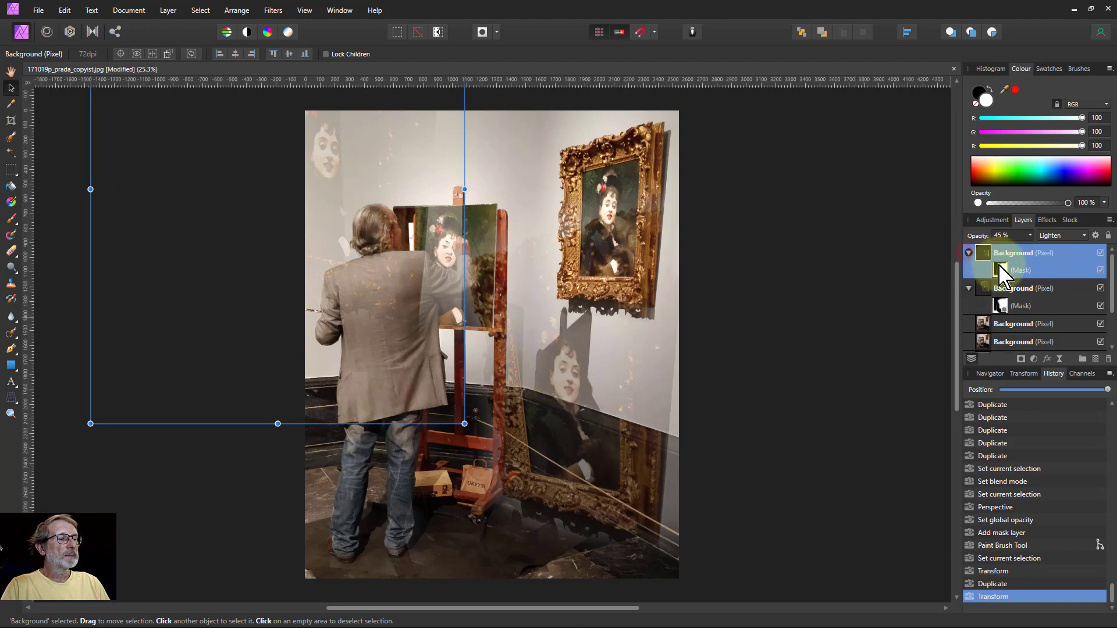
click(1001, 270)
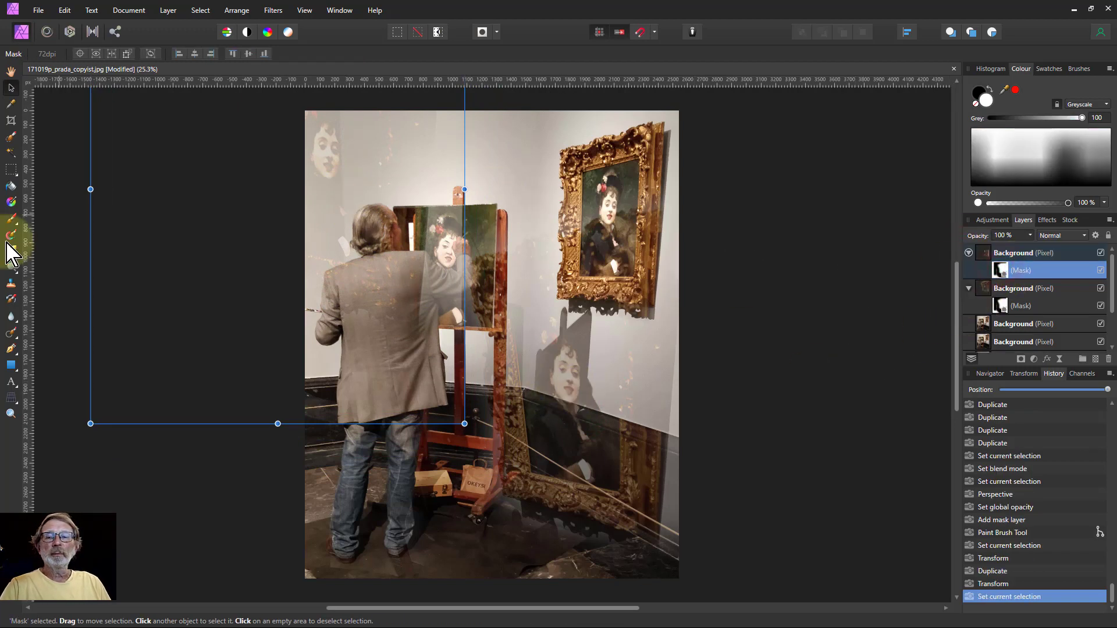
click(11, 218)
key(x)
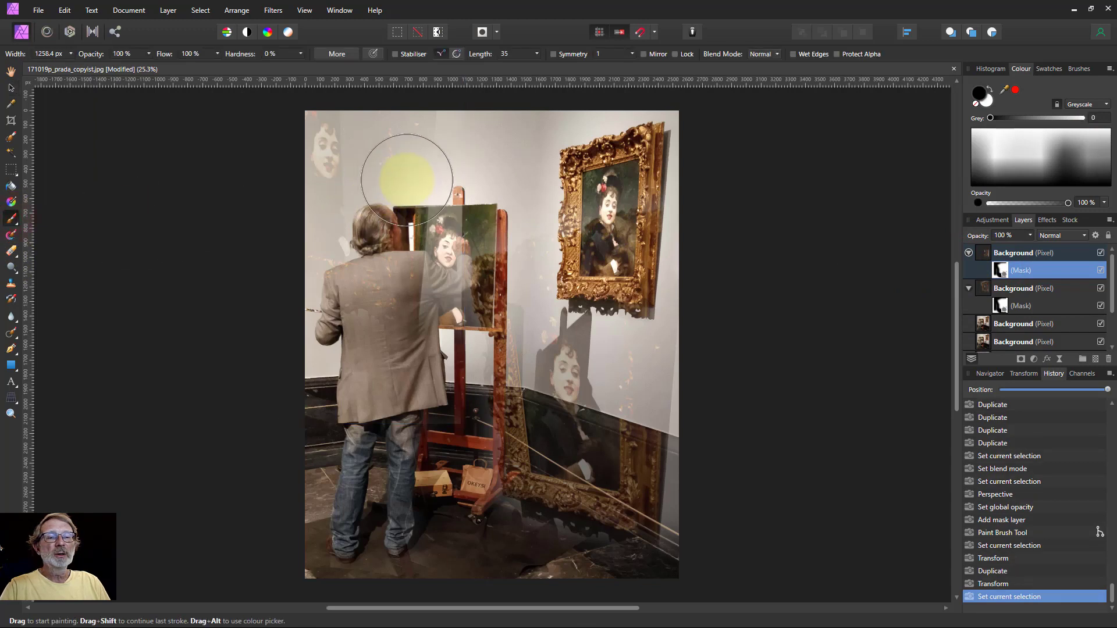
drag(452, 135, 444, 386)
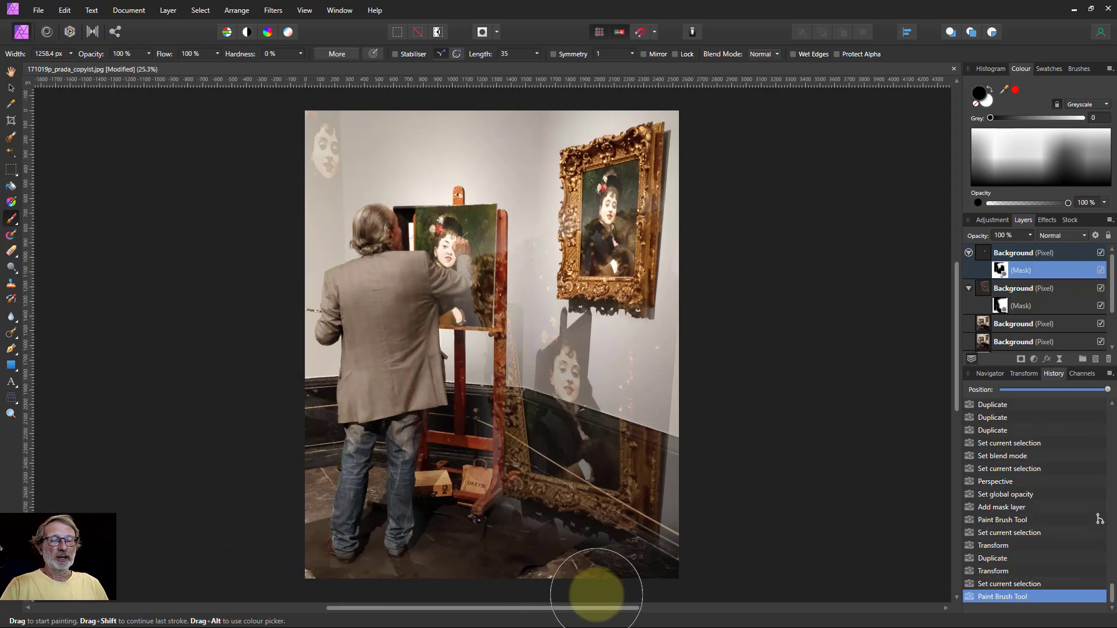
- Add a live Radial Blur to the unmasked layer below the two warped ones, centred on the painter's hand, with 9.2° angle and 100% opacity
click(986, 323)
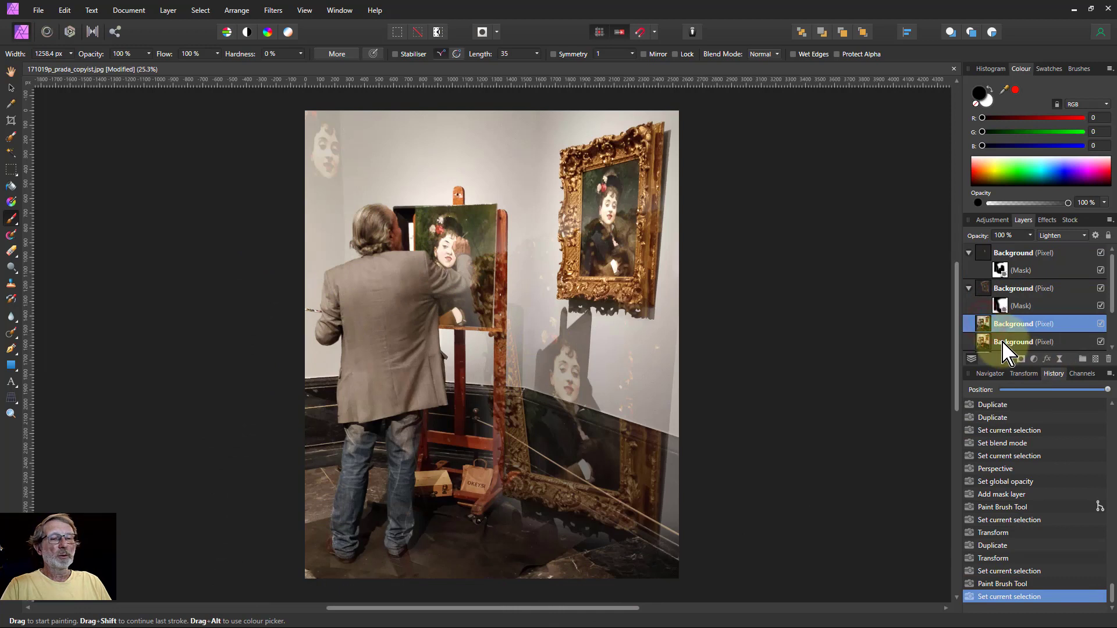
scroll(1015, 326, down, 3)
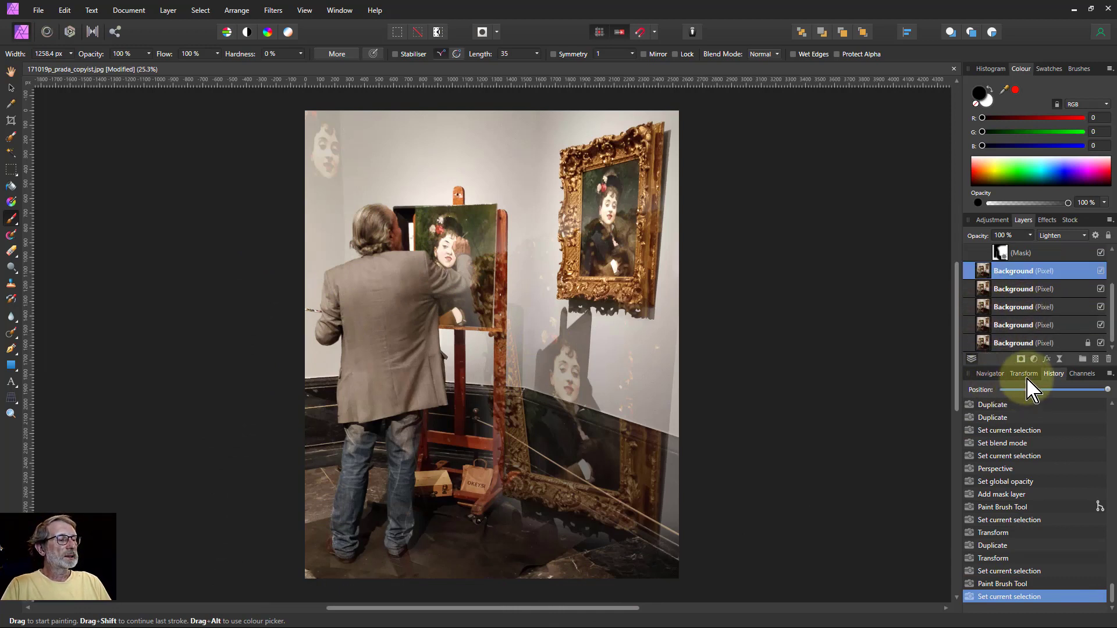
click(1058, 359)
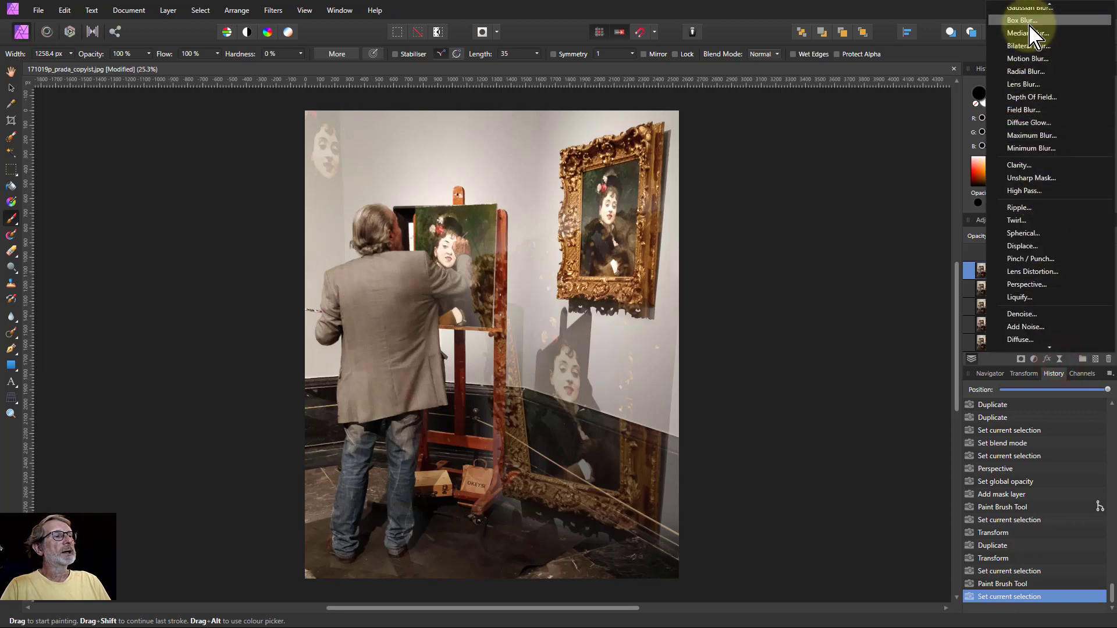
click(1019, 73)
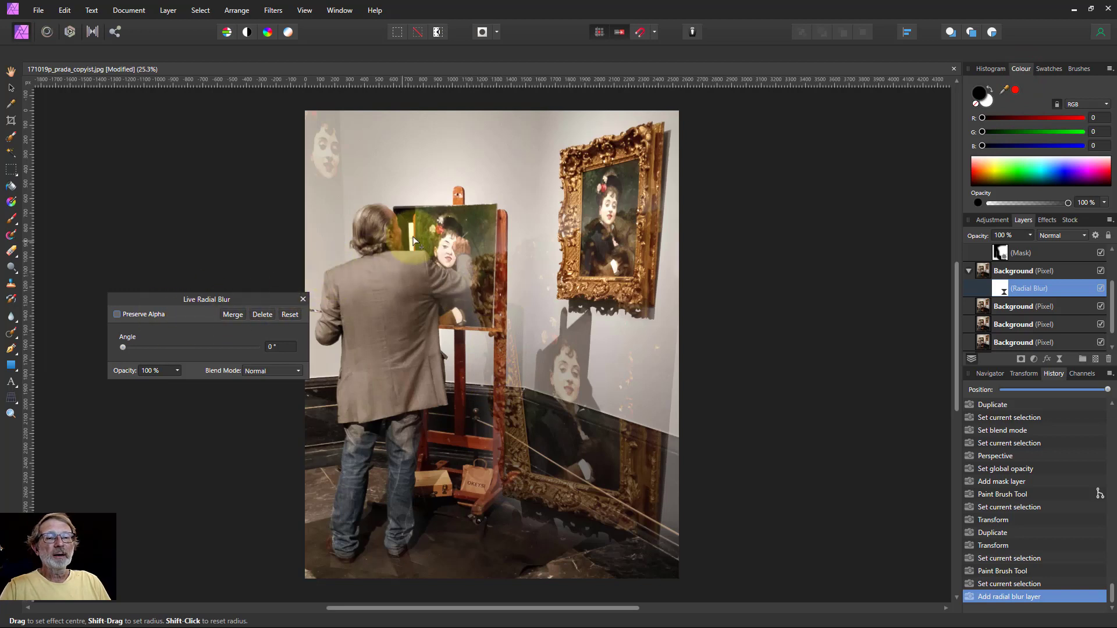
click(459, 240)
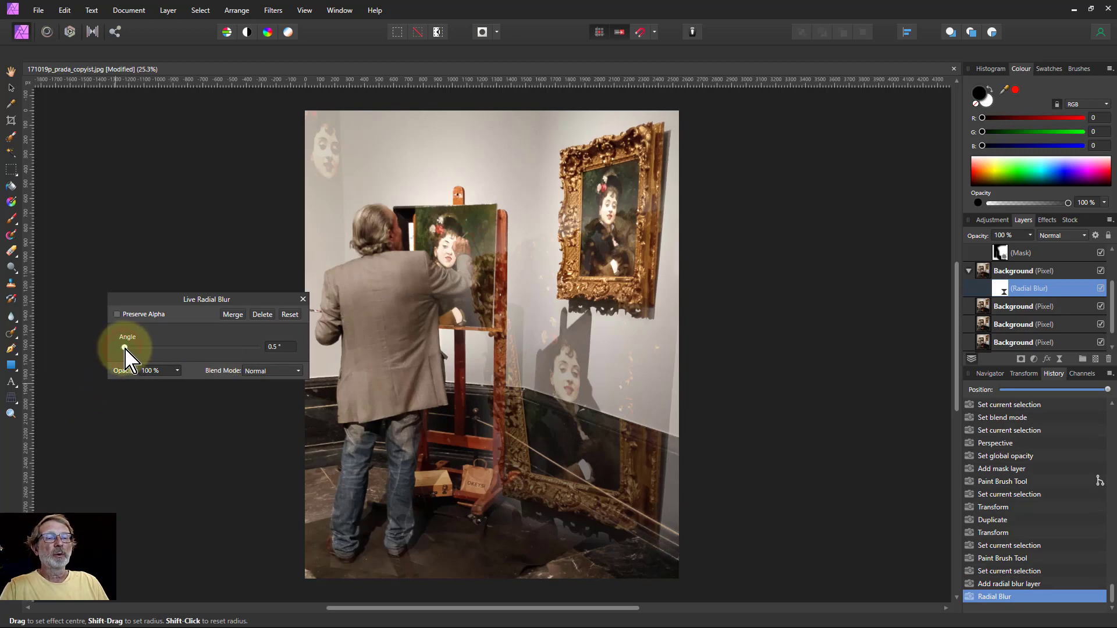
drag(124, 348, 153, 385)
click(177, 370)
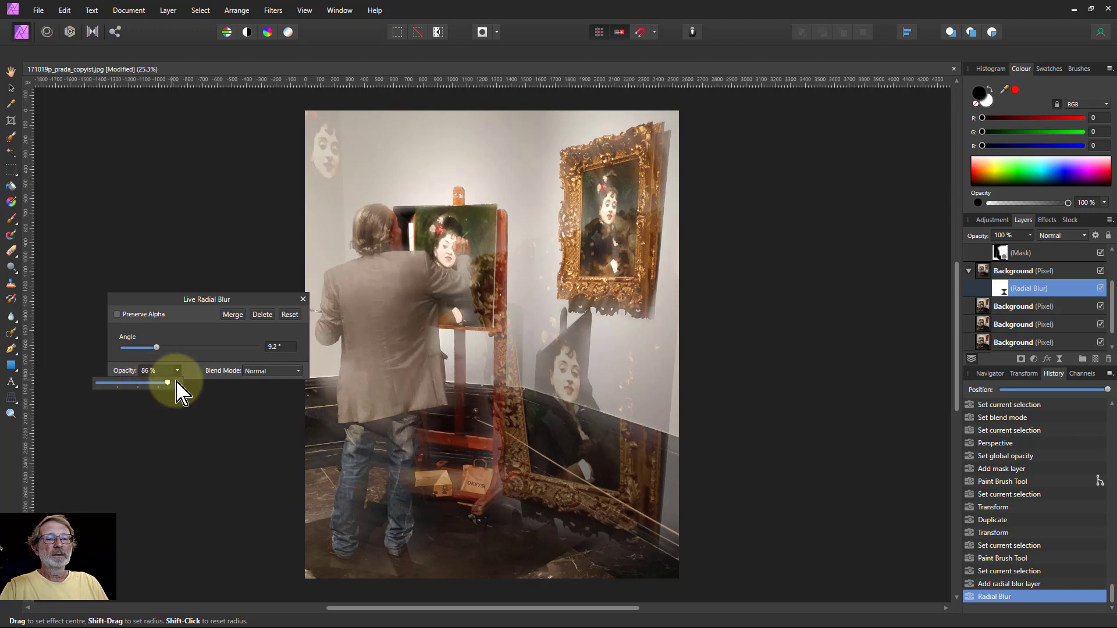
drag(175, 381, 229, 385)
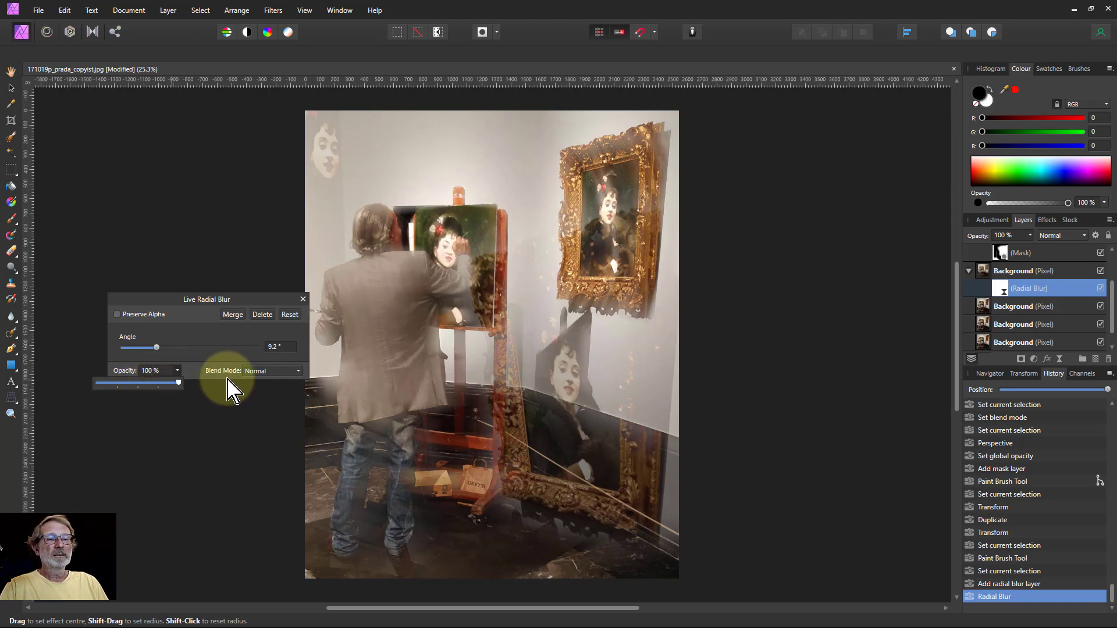
- Try the Soft Light and Darken blend modes on the radial blur filter, comparing layer visibility, and return it to Normal
click(262, 372)
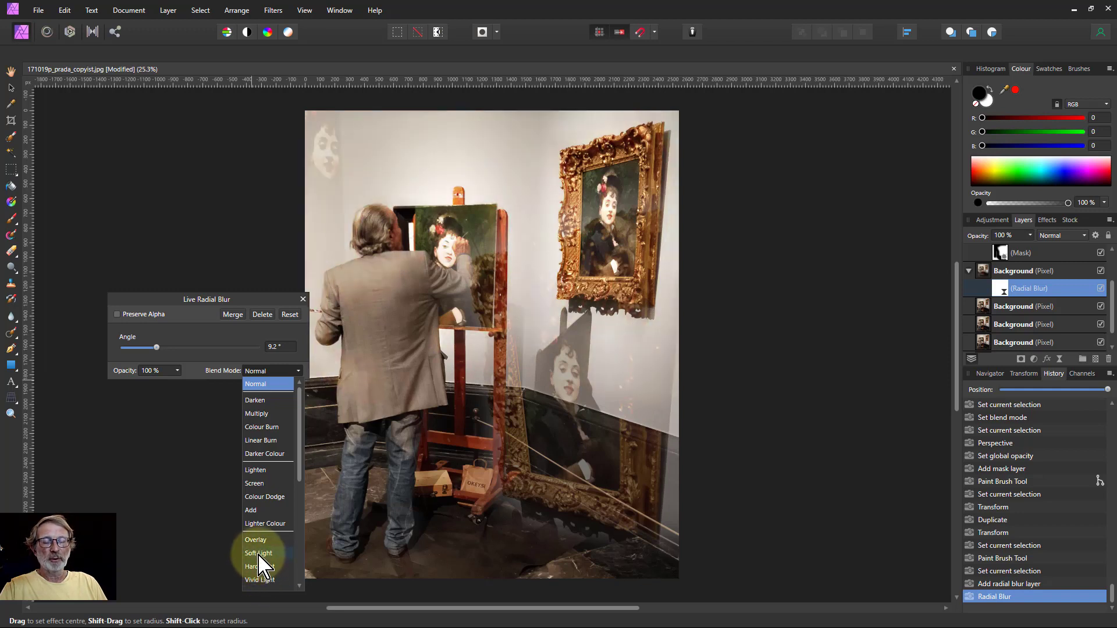
click(257, 553)
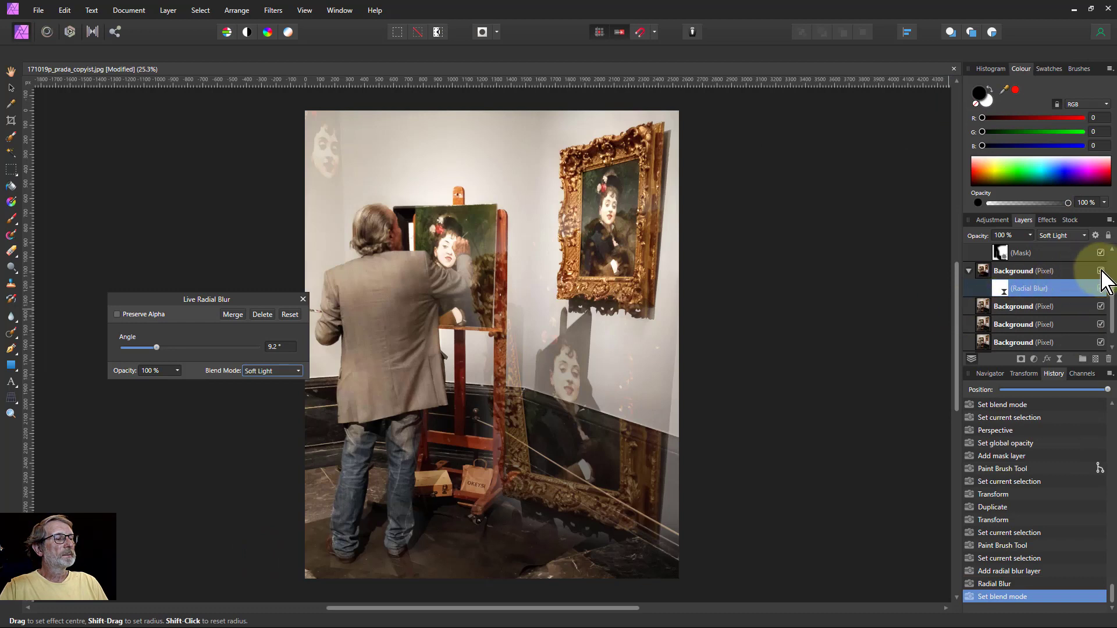
click(1100, 271)
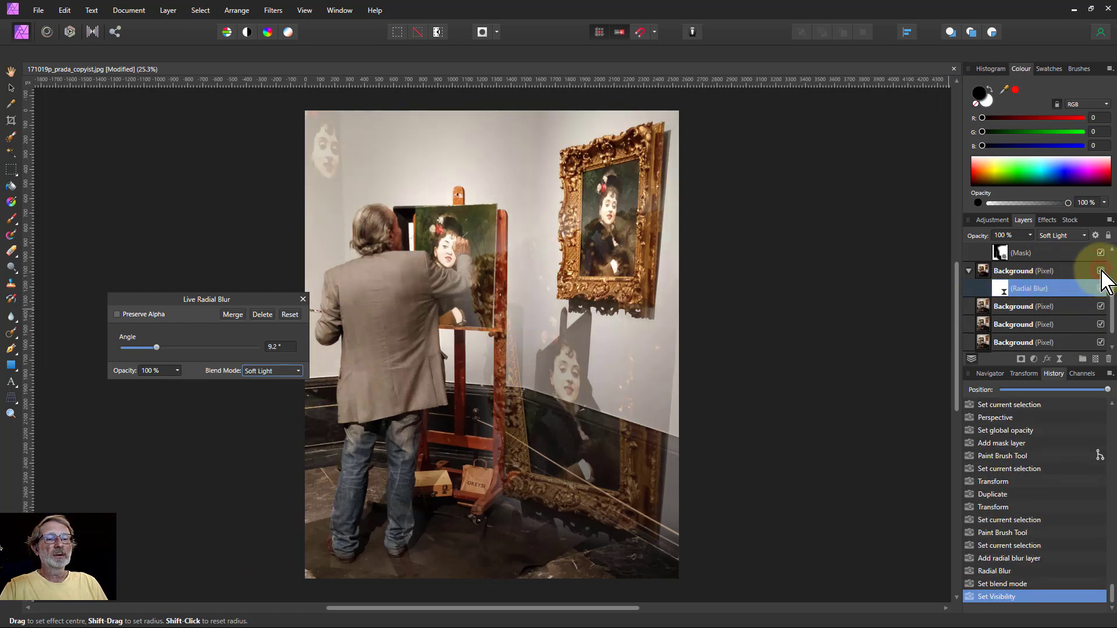
click(1101, 270)
click(1101, 271)
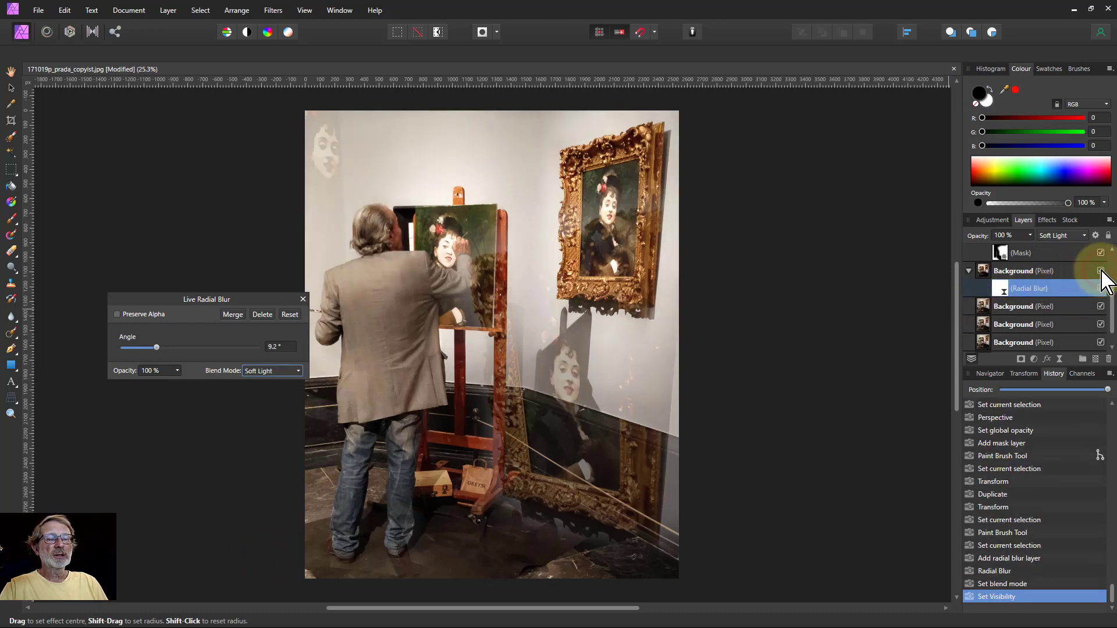
click(266, 372)
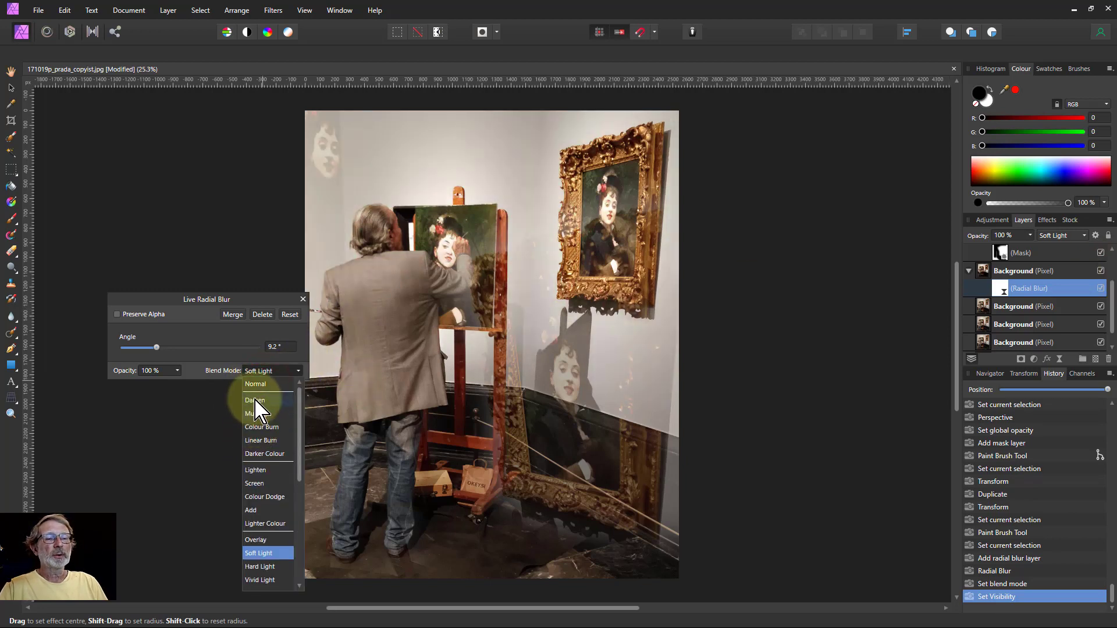
click(255, 401)
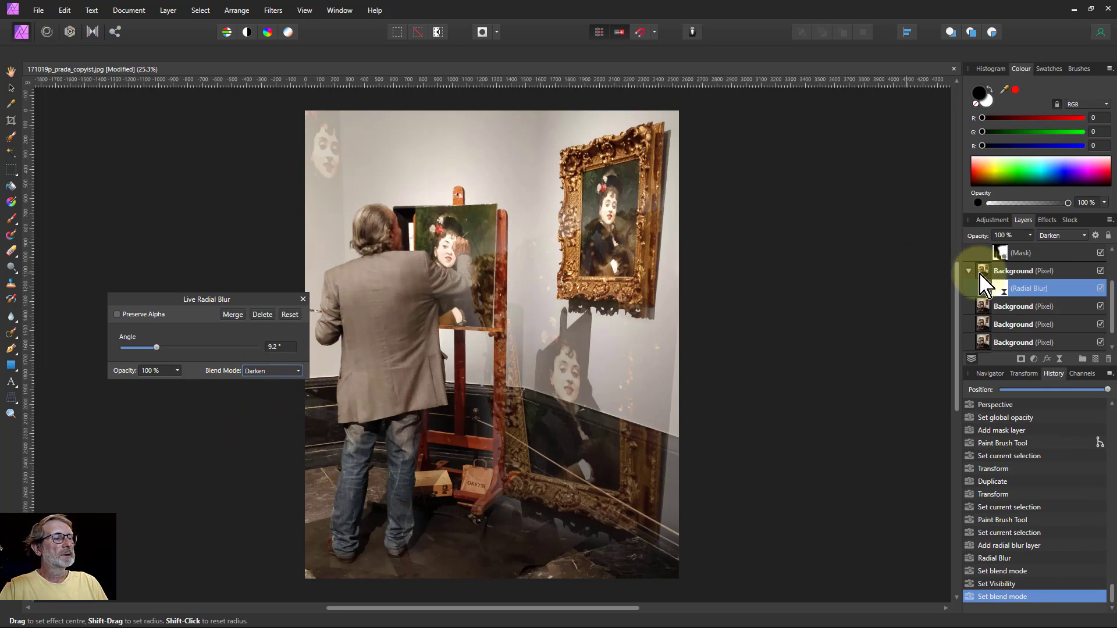
click(297, 371)
click(256, 384)
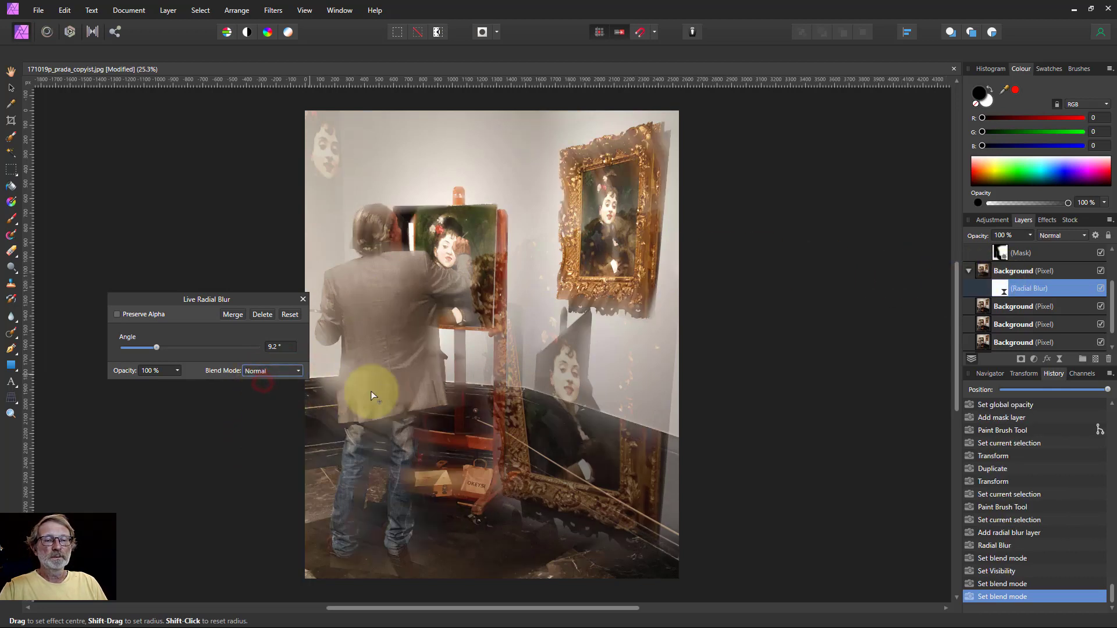
- Set the radially blurred layer's blend mode to Overlay and its opacity to 70%
click(980, 271)
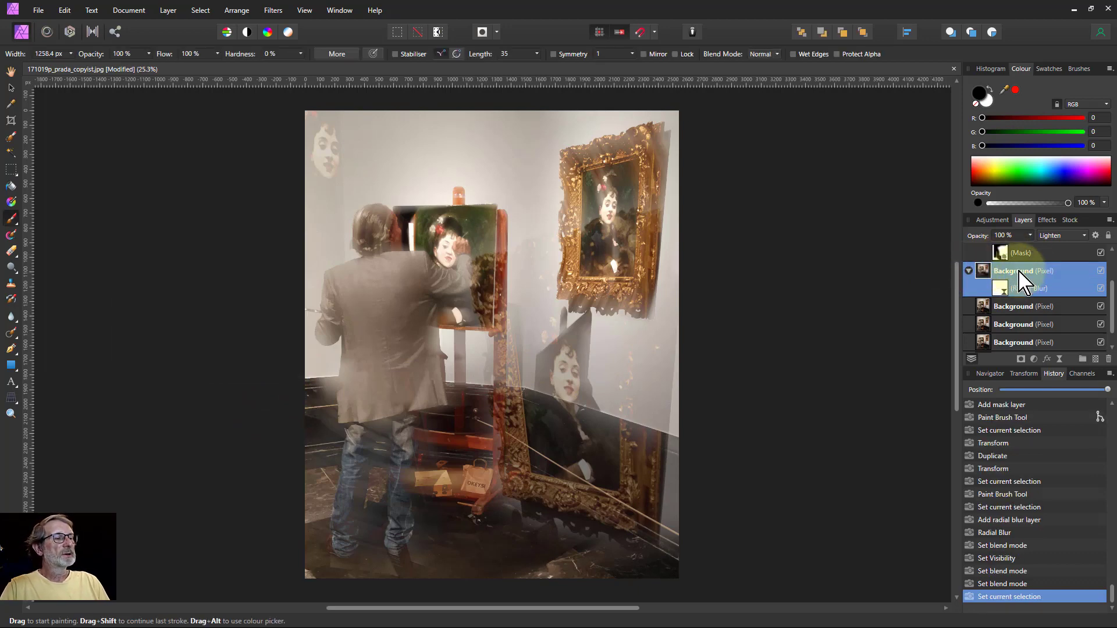
click(1067, 235)
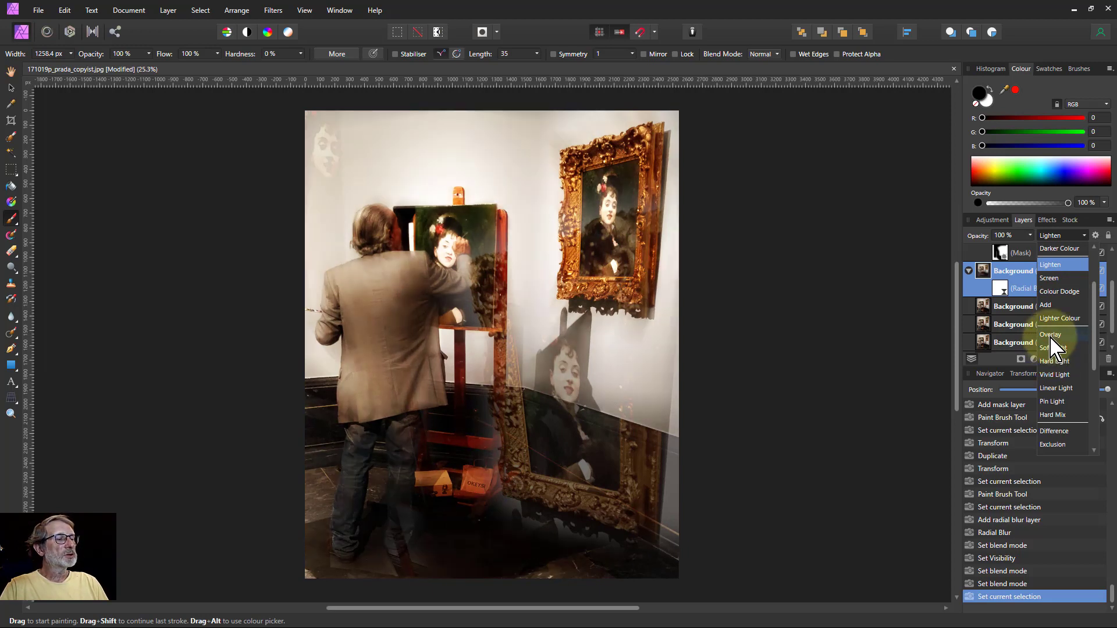
click(1050, 336)
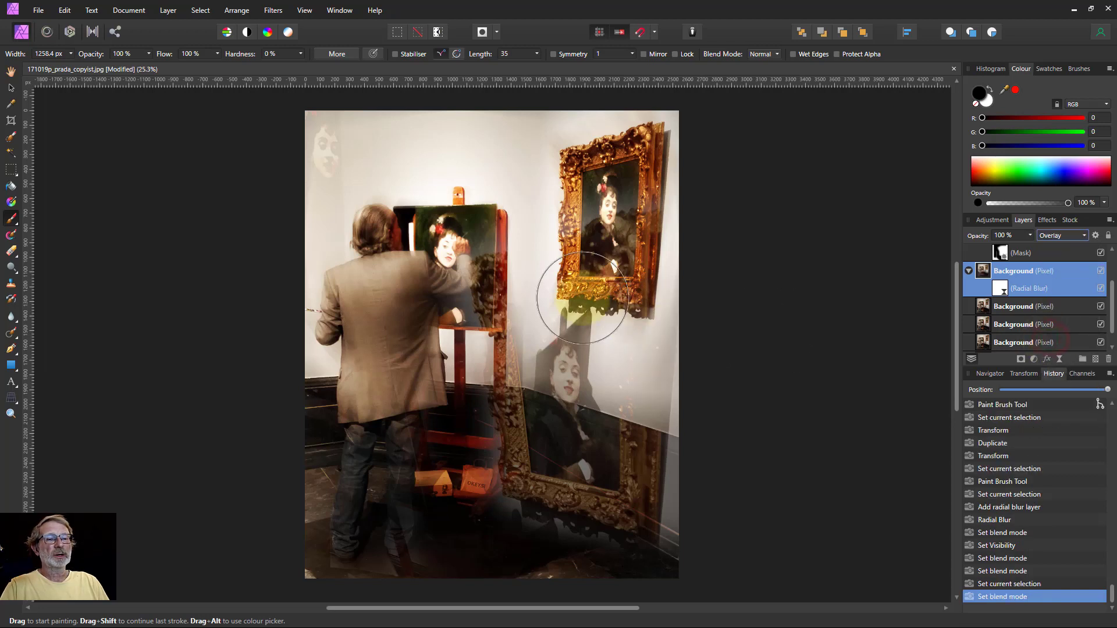
drag(1028, 235, 1008, 259)
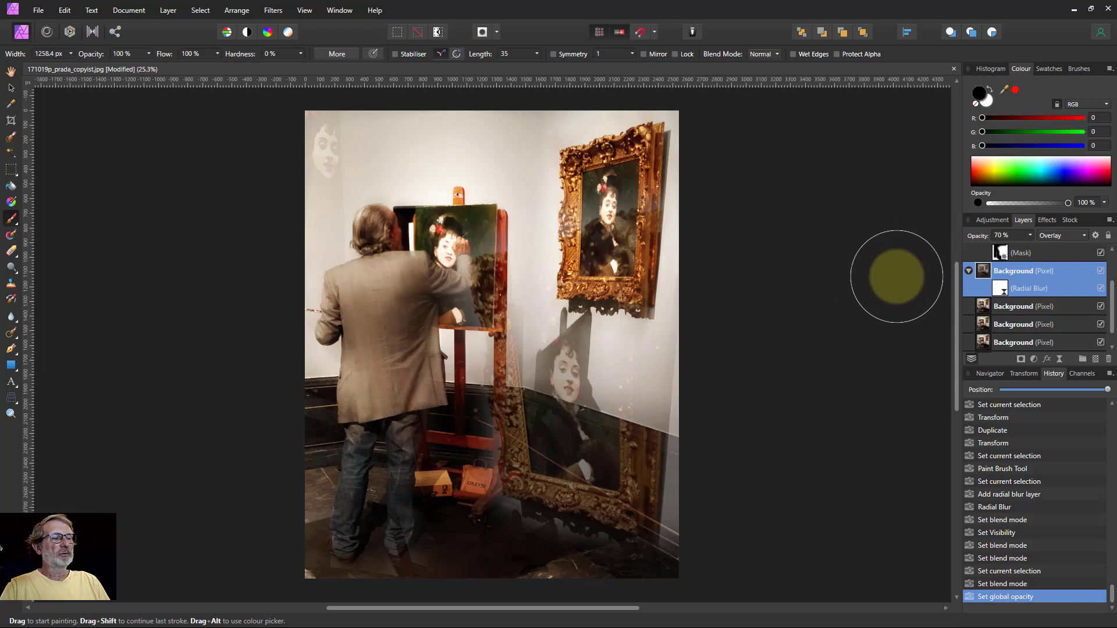
- Adjust the opacity of the top layer with the ghosted face, trying 25% and settling on 56% while viewing it in isolation
scroll(1098, 299, up, 2)
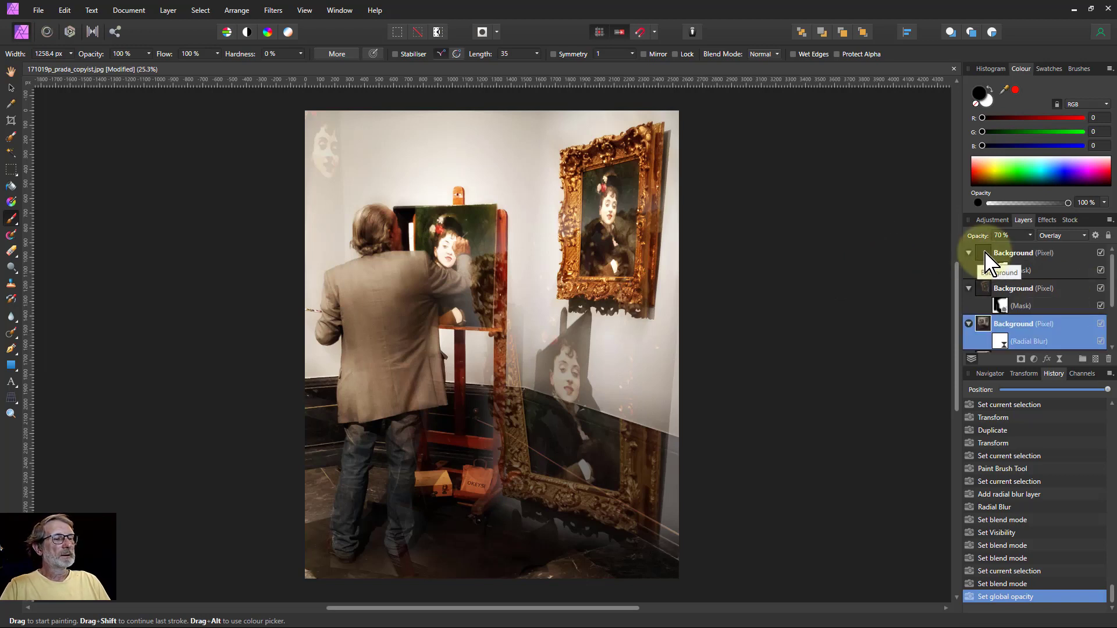
click(985, 252)
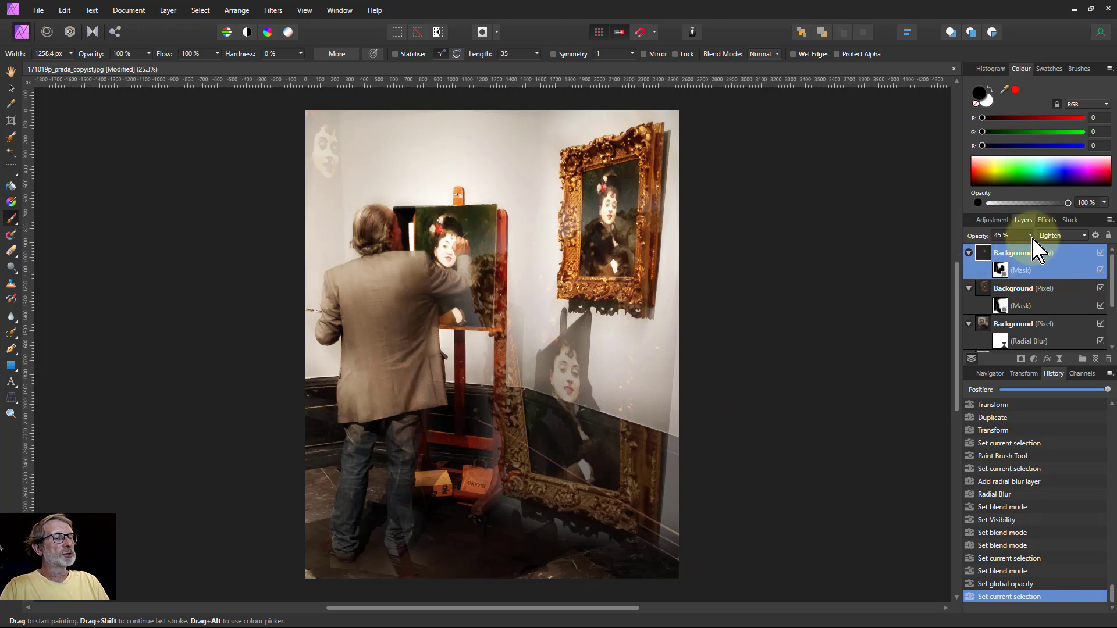
drag(1030, 236, 984, 260)
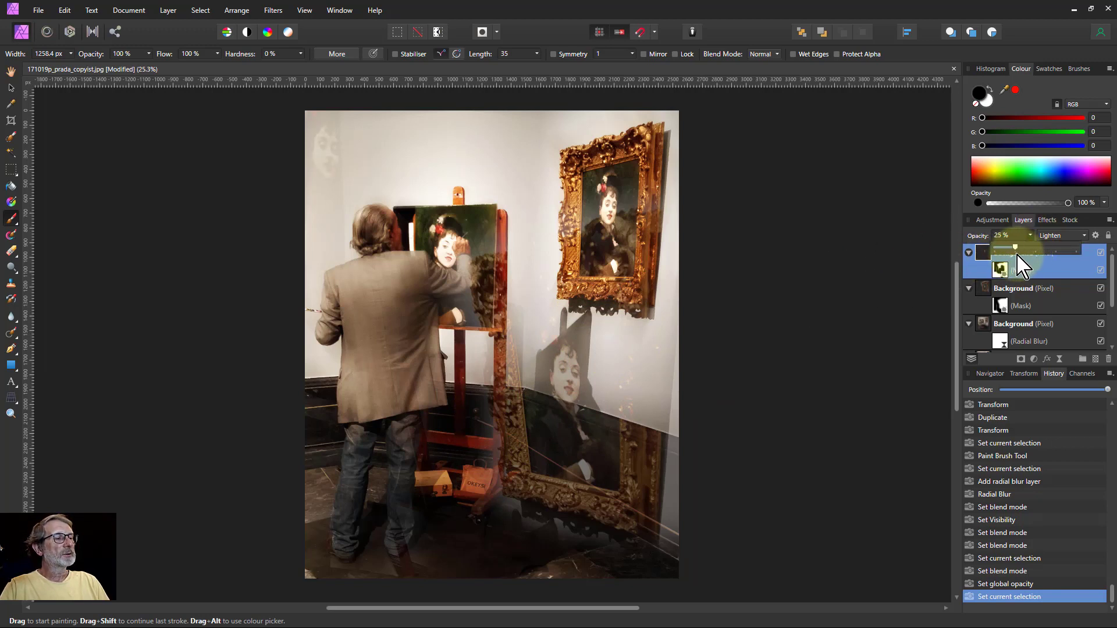
drag(1019, 265, 1019, 264)
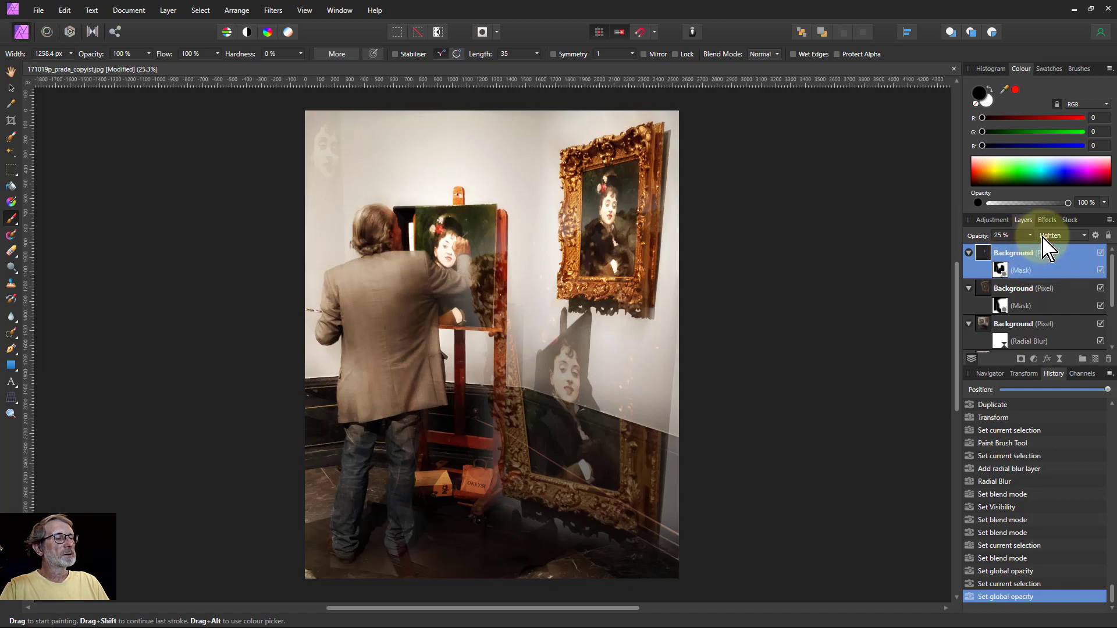
alt+click(983, 256)
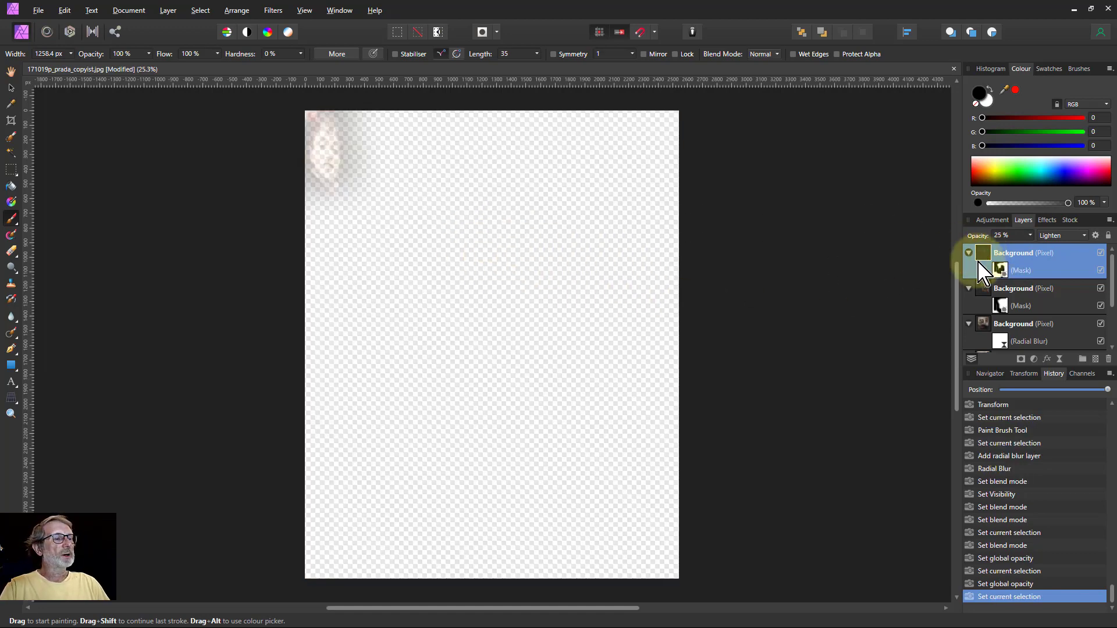
drag(1031, 237, 1058, 257)
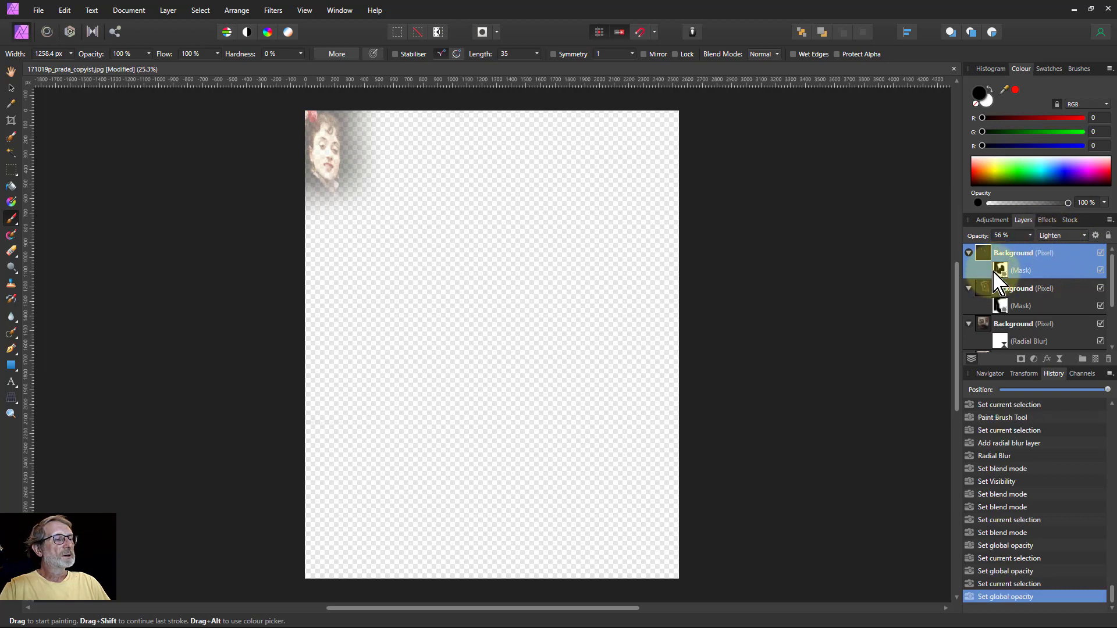
- Check the warped portrait layer over the wall shadow in isolation and lower its opacity to 28%
click(990, 296)
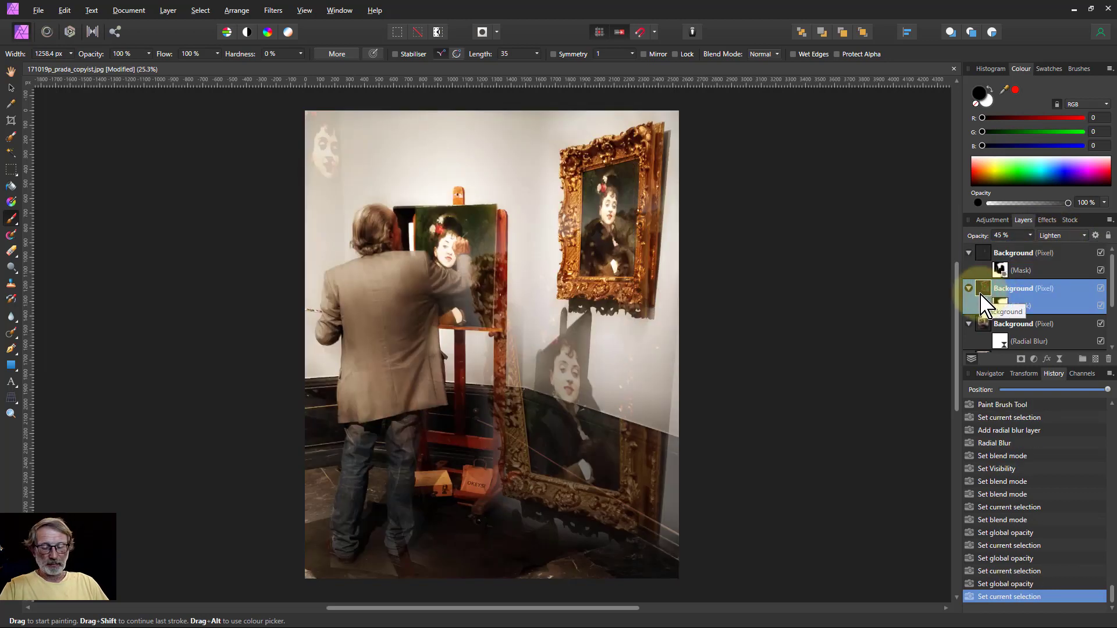
alt+click(1004, 305)
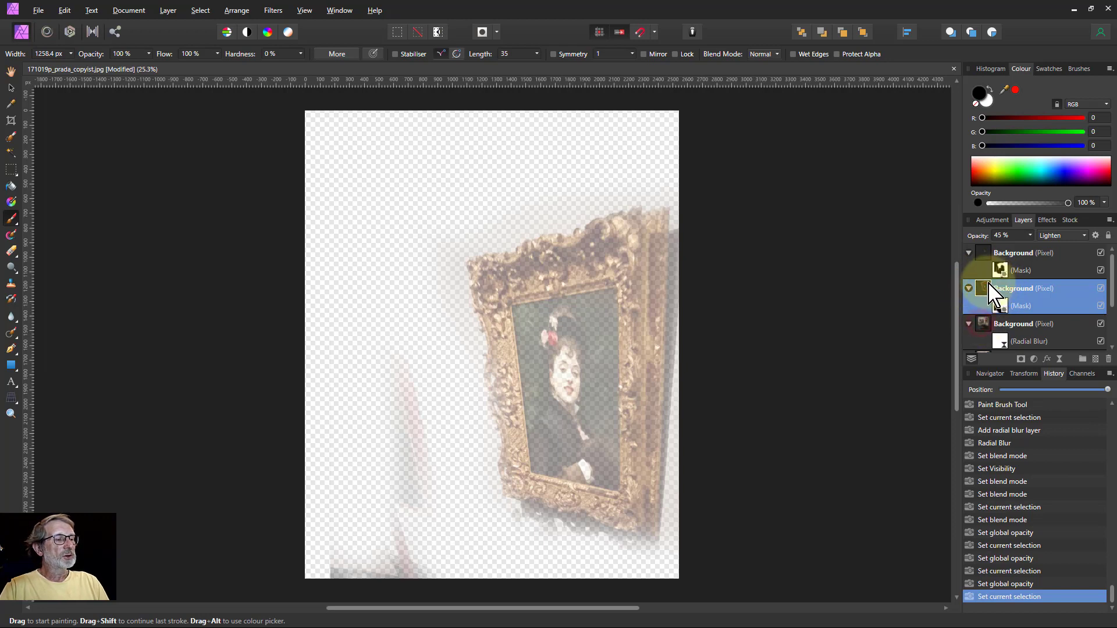
click(982, 256)
click(980, 288)
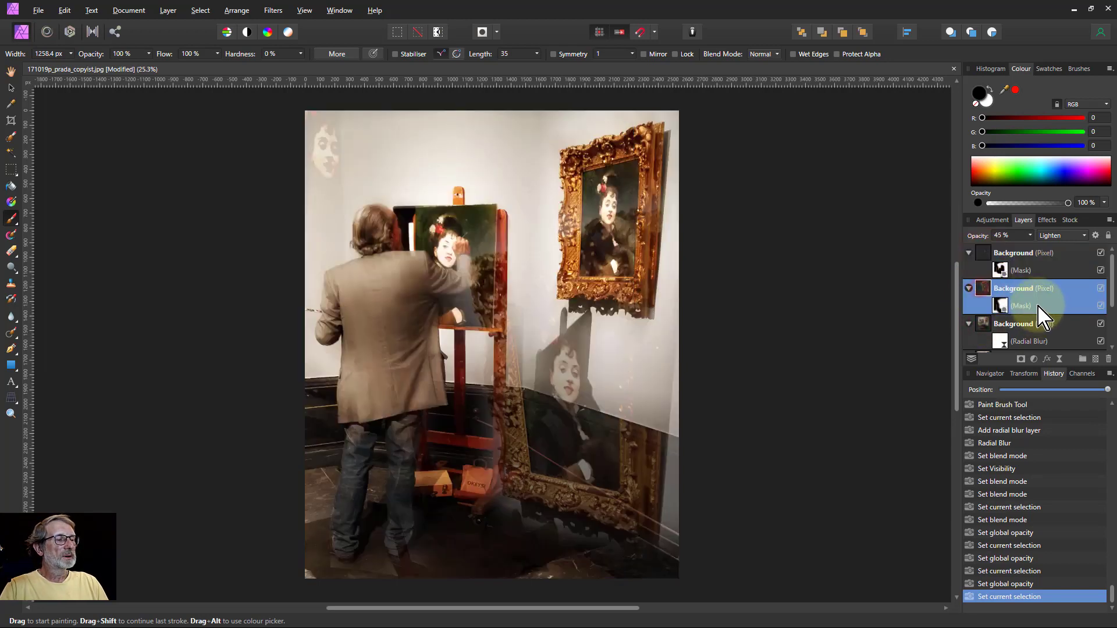
click(1029, 235)
drag(1031, 249, 1019, 249)
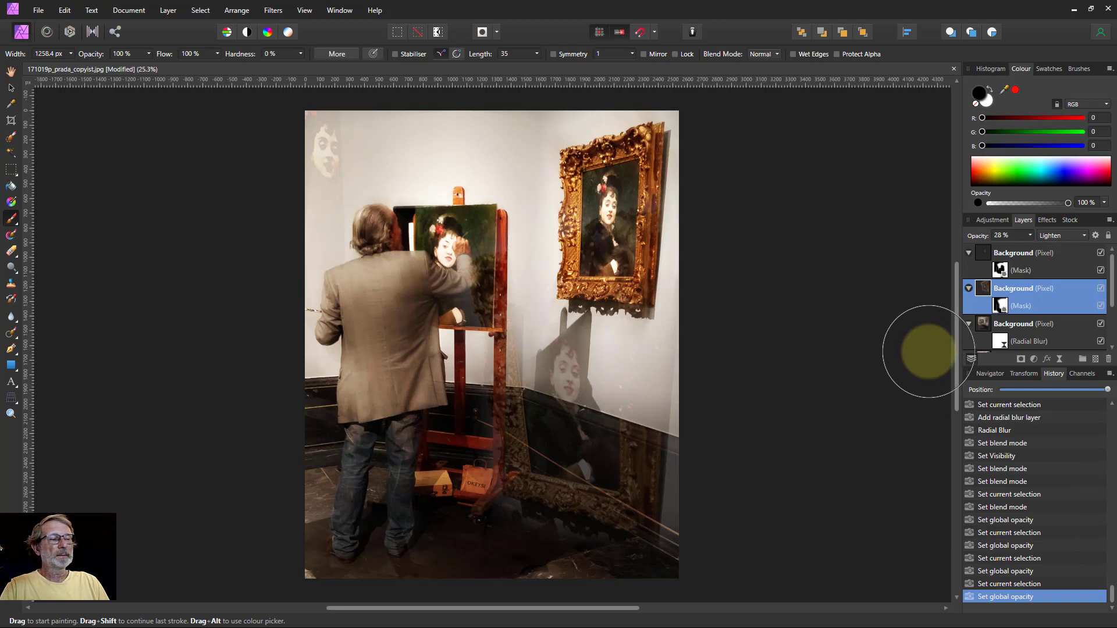
- Select the unwarped photo copy directly below the radially blurred layer and view it in isolation
scroll(1001, 332, down, 2)
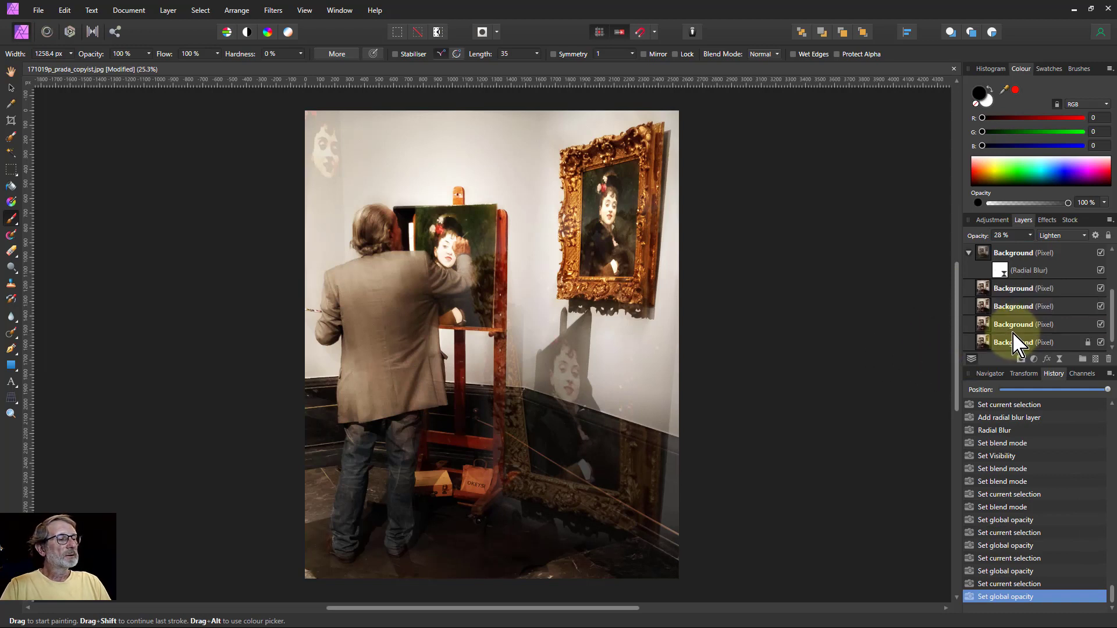
click(987, 294)
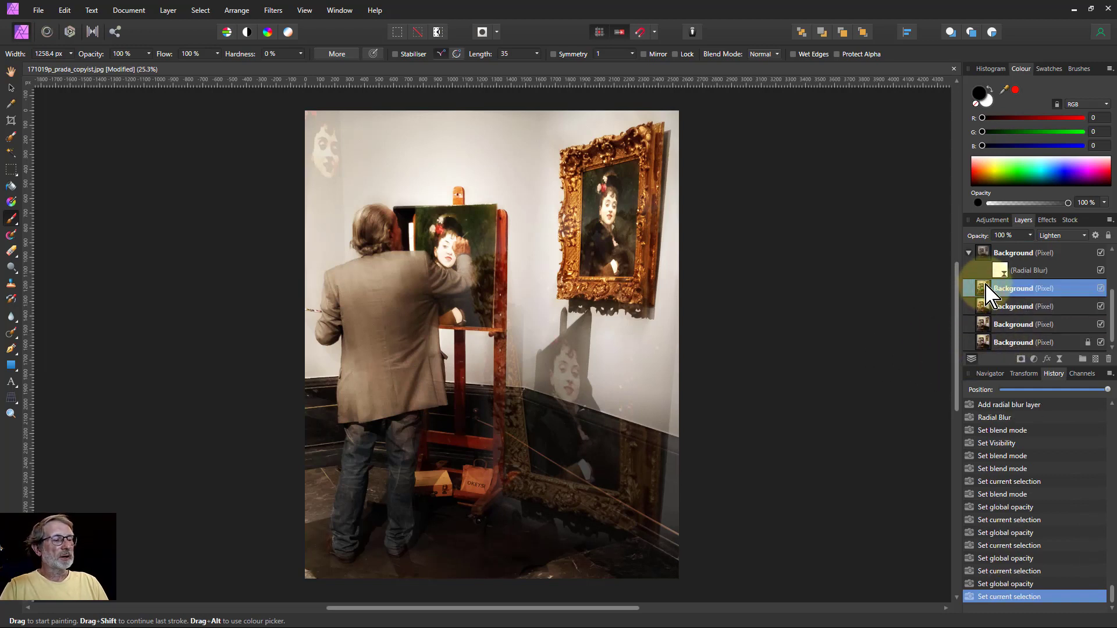
alt+click(986, 285)
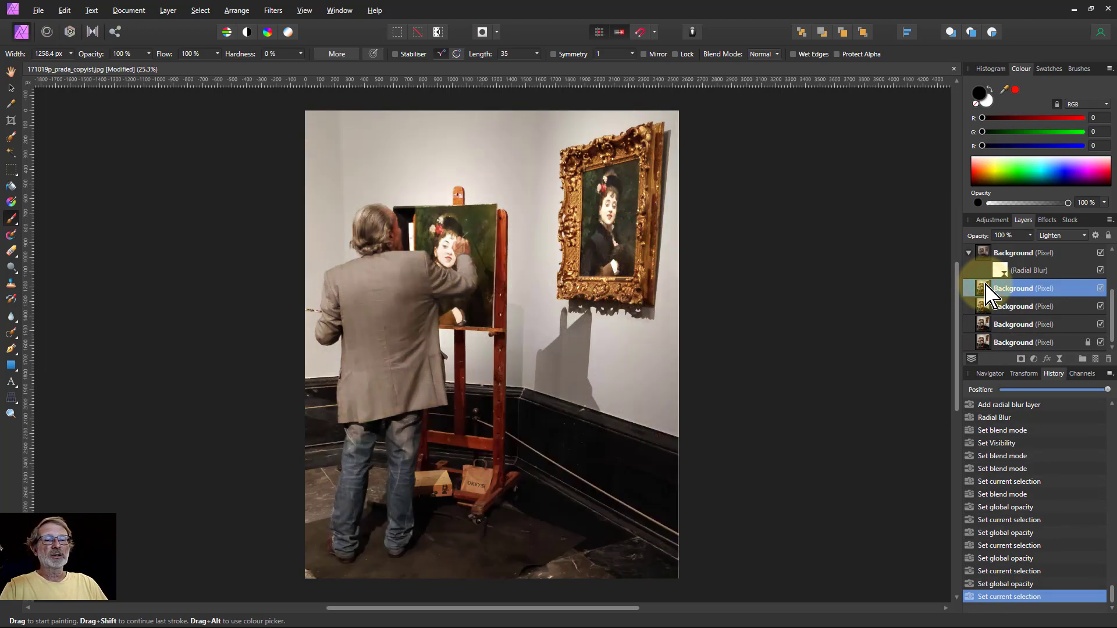
click(980, 307)
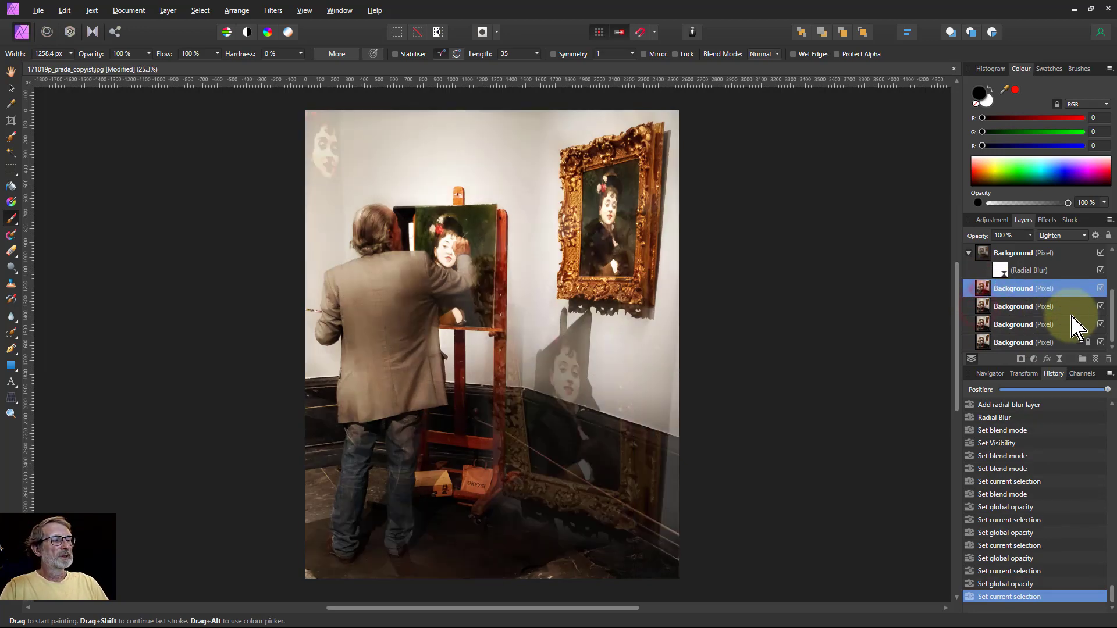
- Mesh warp the selected photo copy by pulling the middles of its four edges slightly outward
click(10, 399)
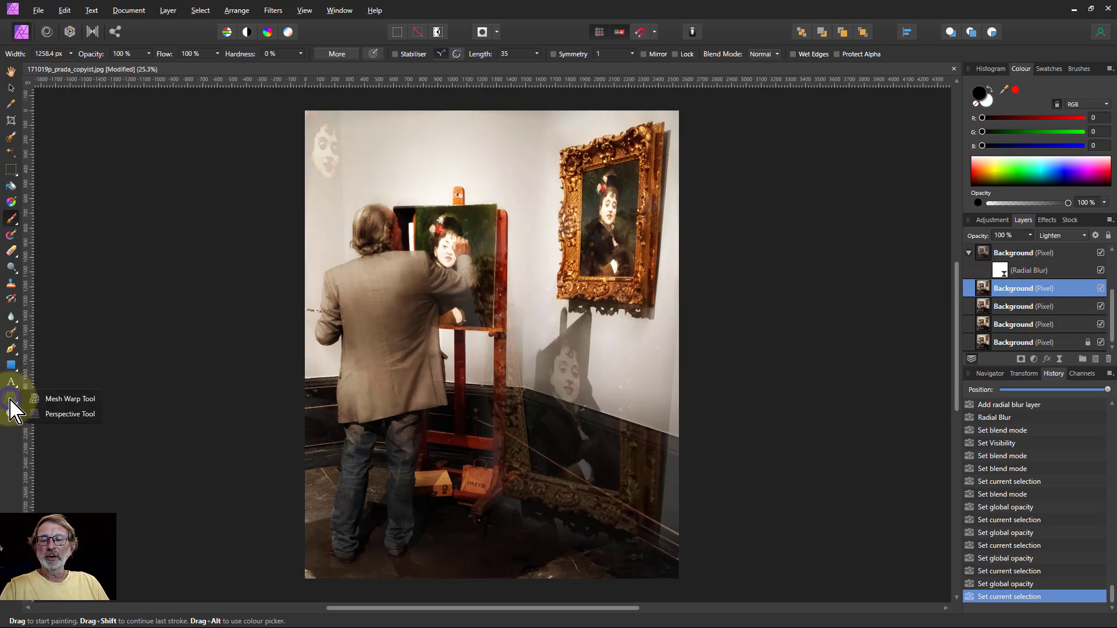
click(69, 399)
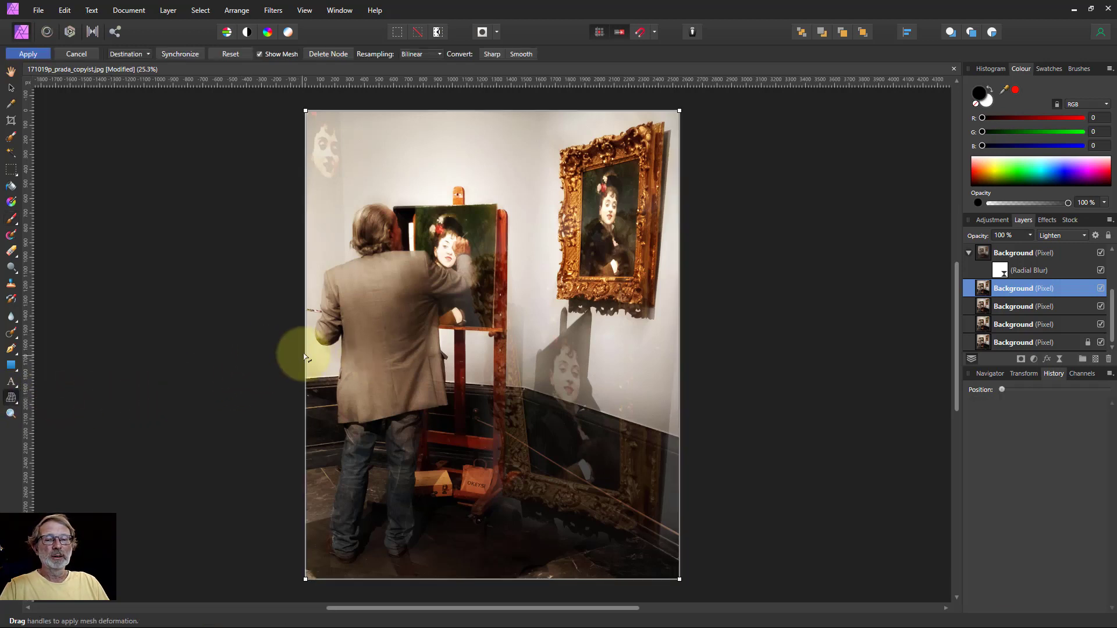
drag(304, 352, 304, 351)
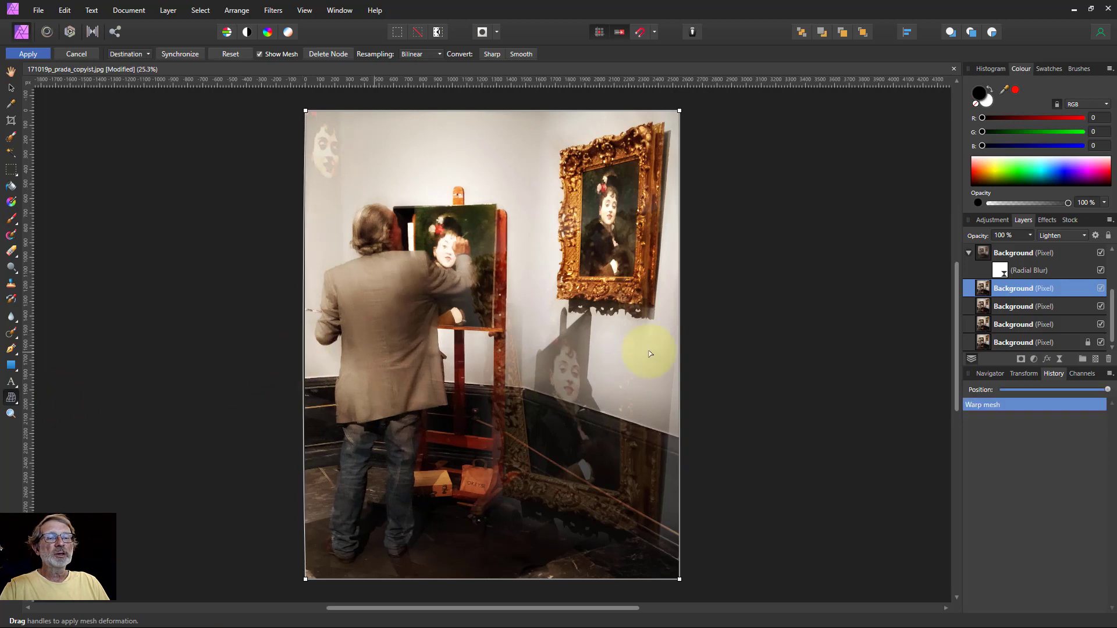
drag(683, 348, 683, 349)
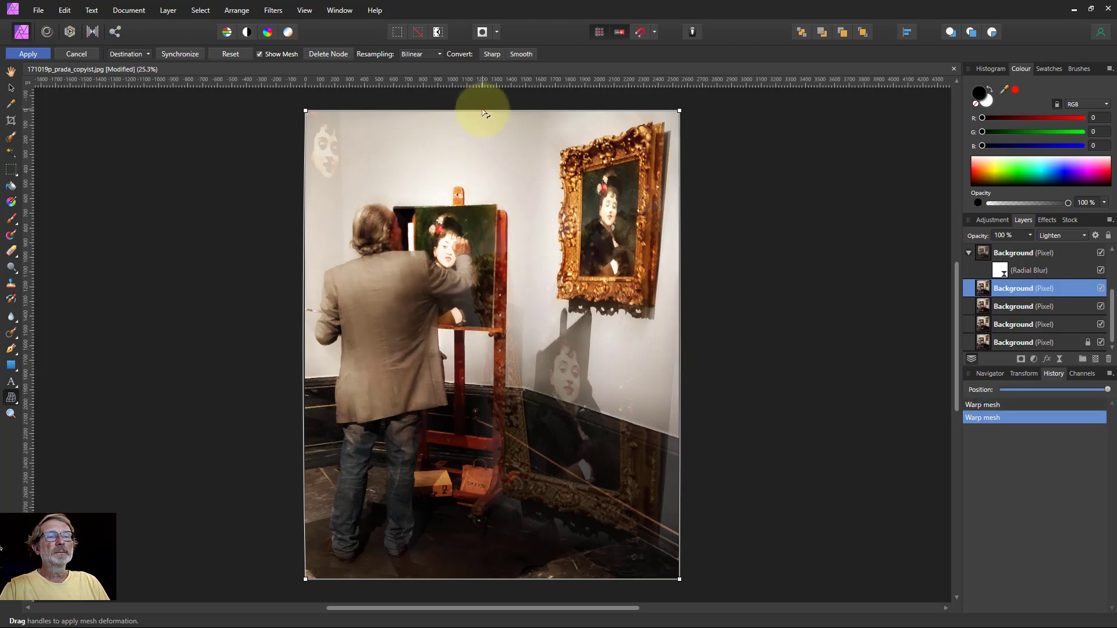
drag(483, 108, 482, 101)
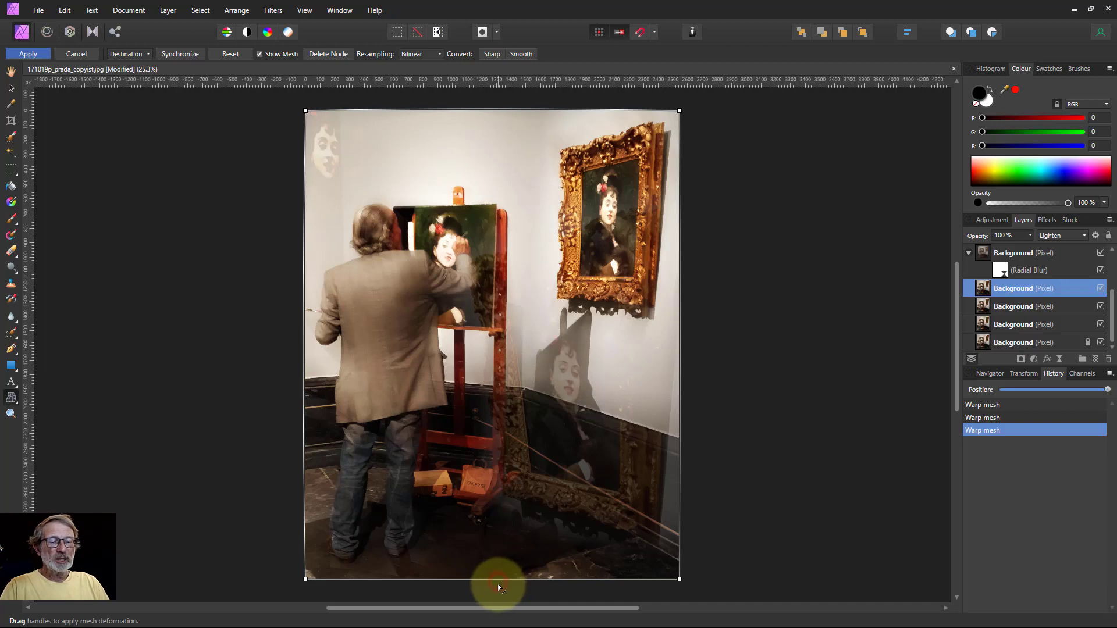
drag(499, 587, 497, 589)
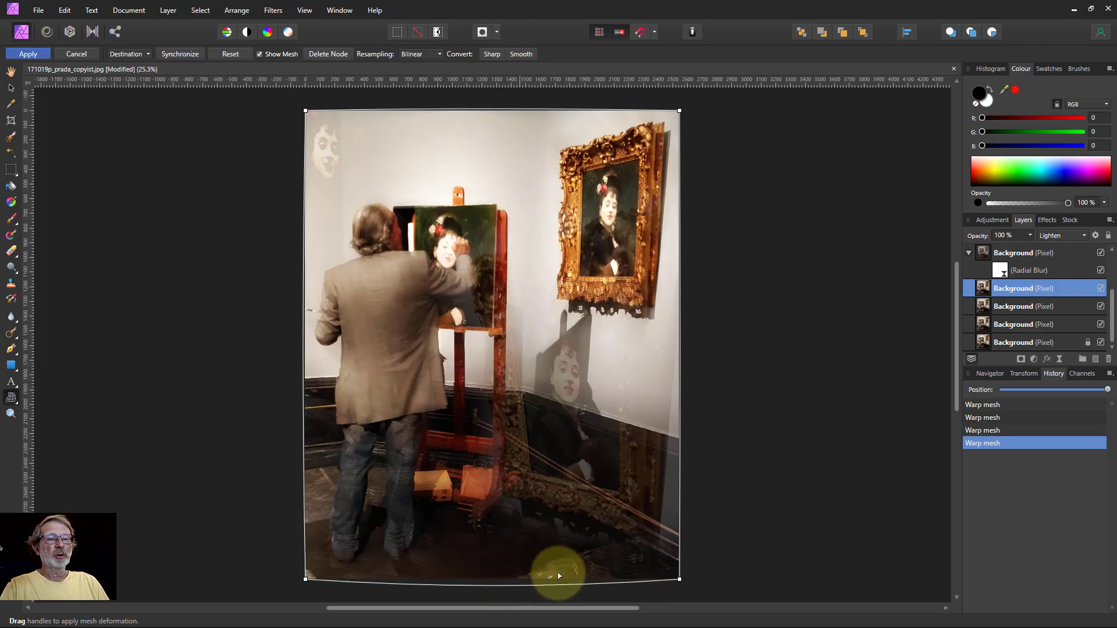
- Add a live Voronoi filter to the photo copy below the mesh-warped layer
click(985, 308)
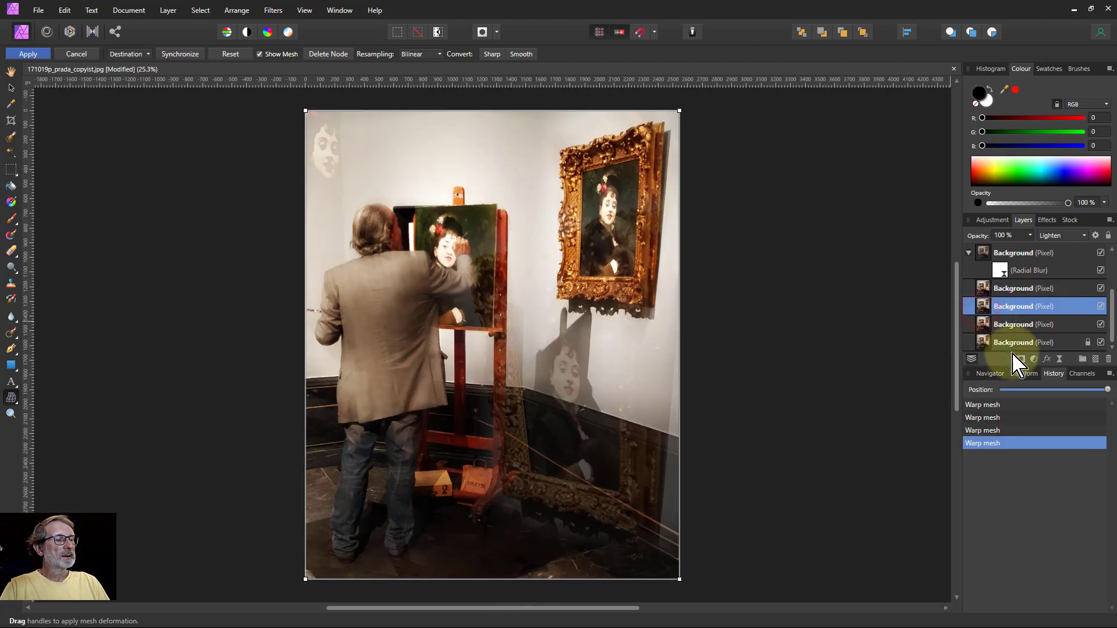
click(1031, 358)
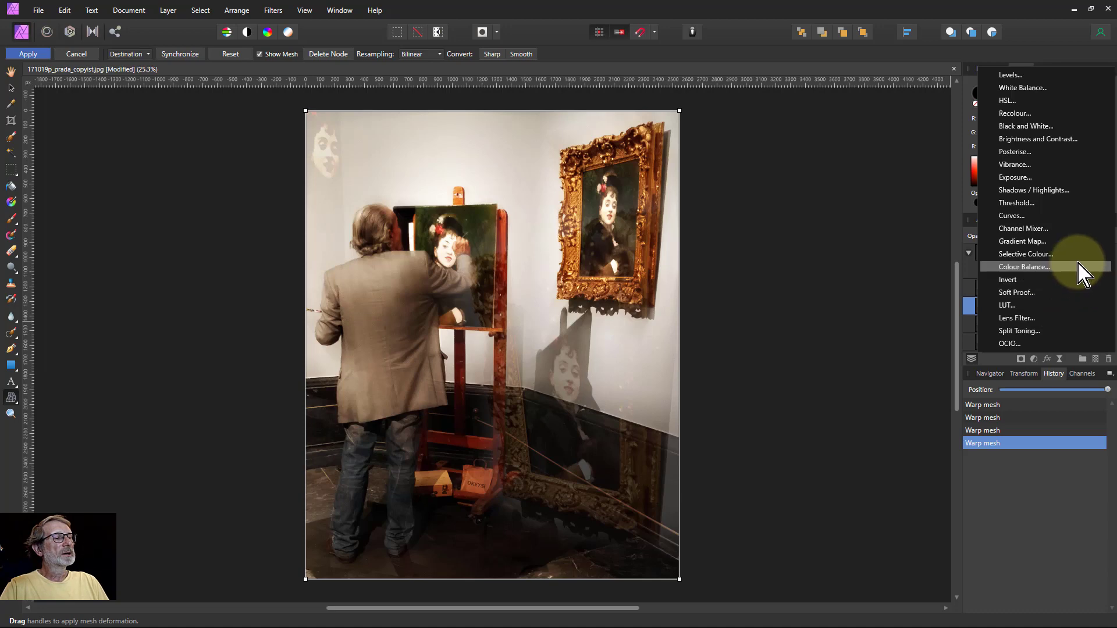
click(1059, 358)
click(1059, 358)
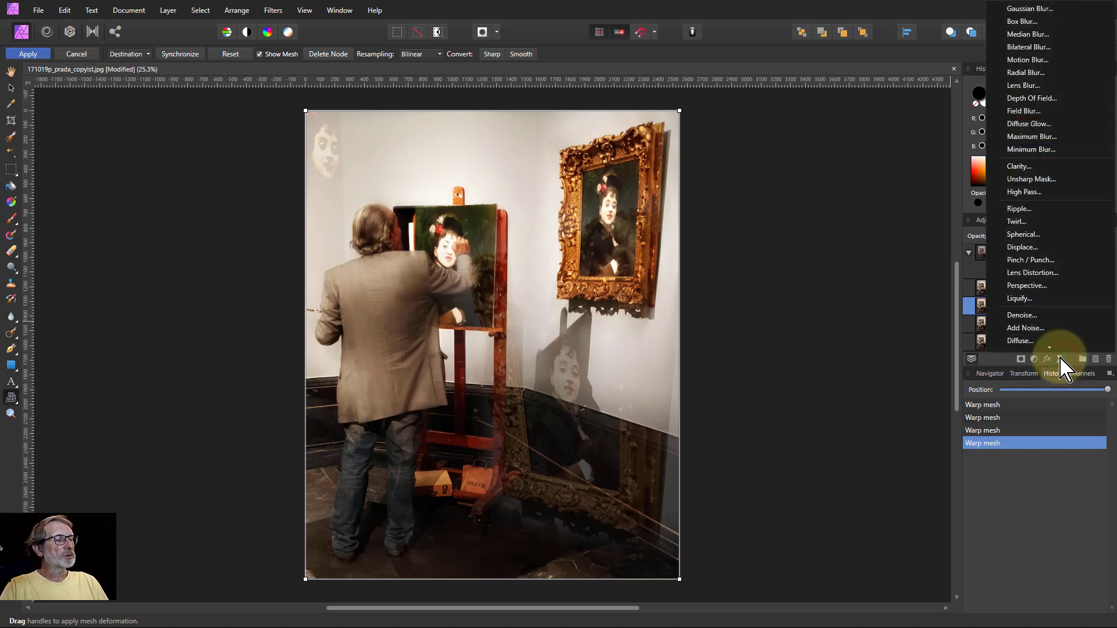
scroll(1055, 343, down, 3)
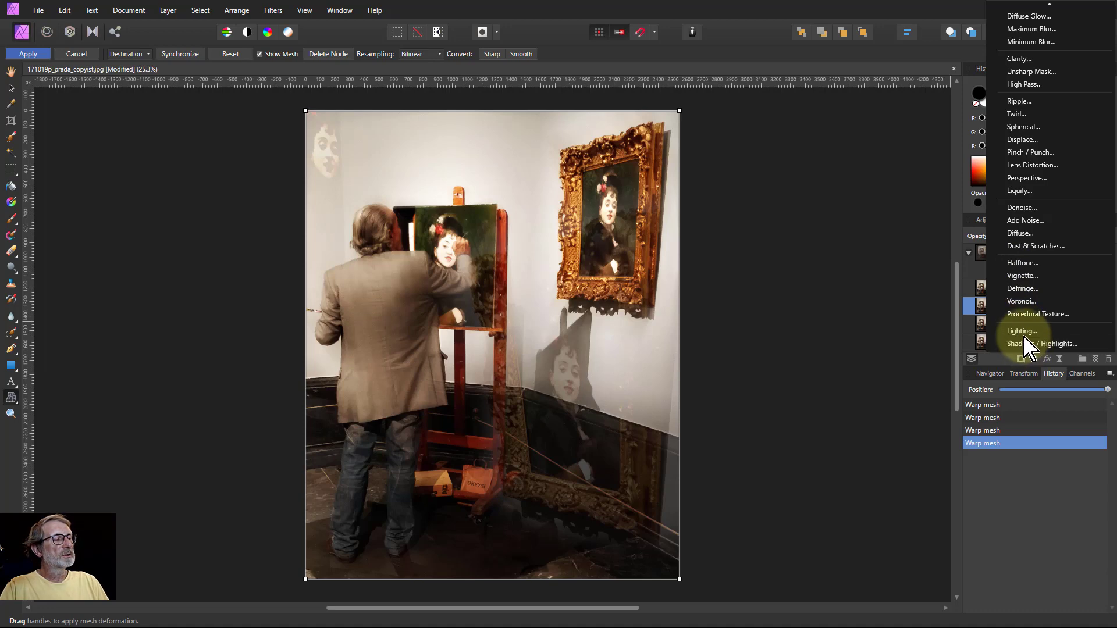
click(1020, 301)
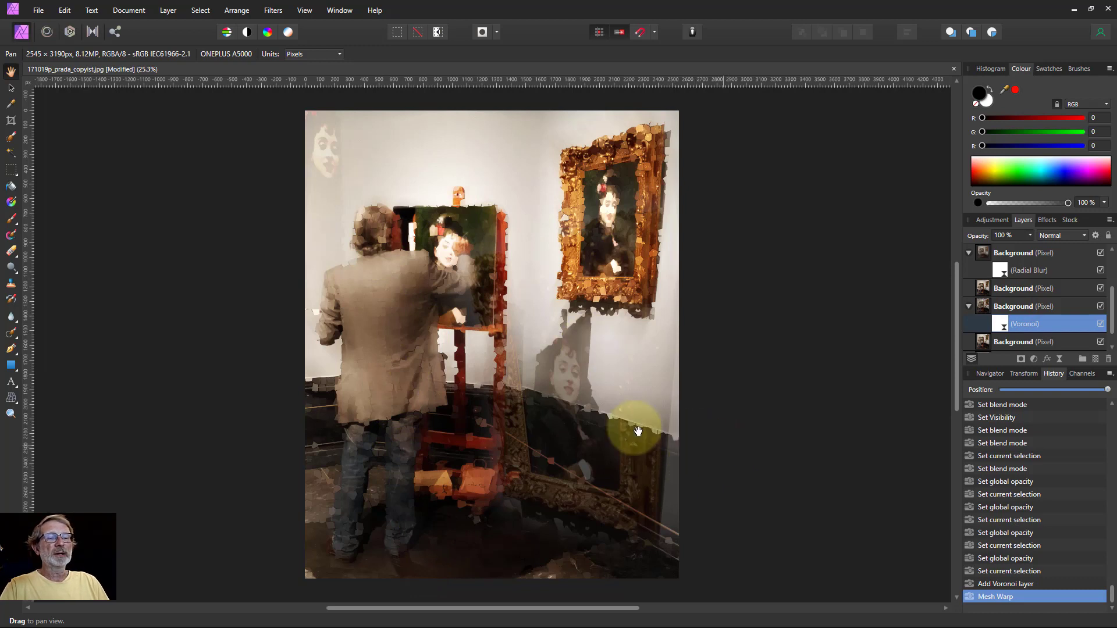
- Set the Voronoi filter's line width to 0 and its cell size to about 51.8
double_click(1002, 323)
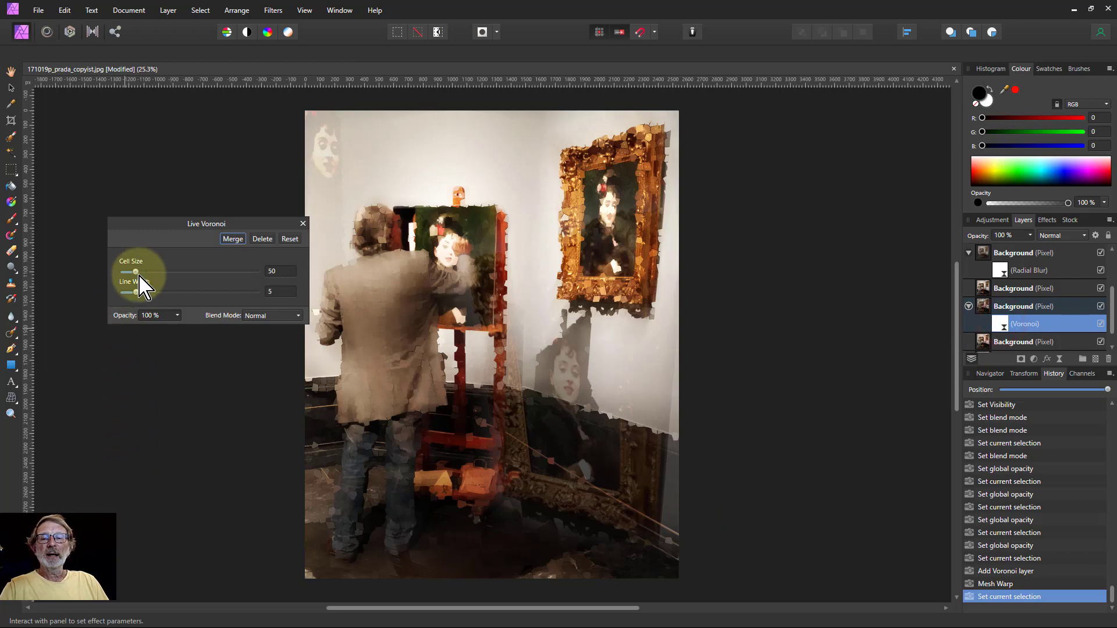
drag(140, 276, 50, 295)
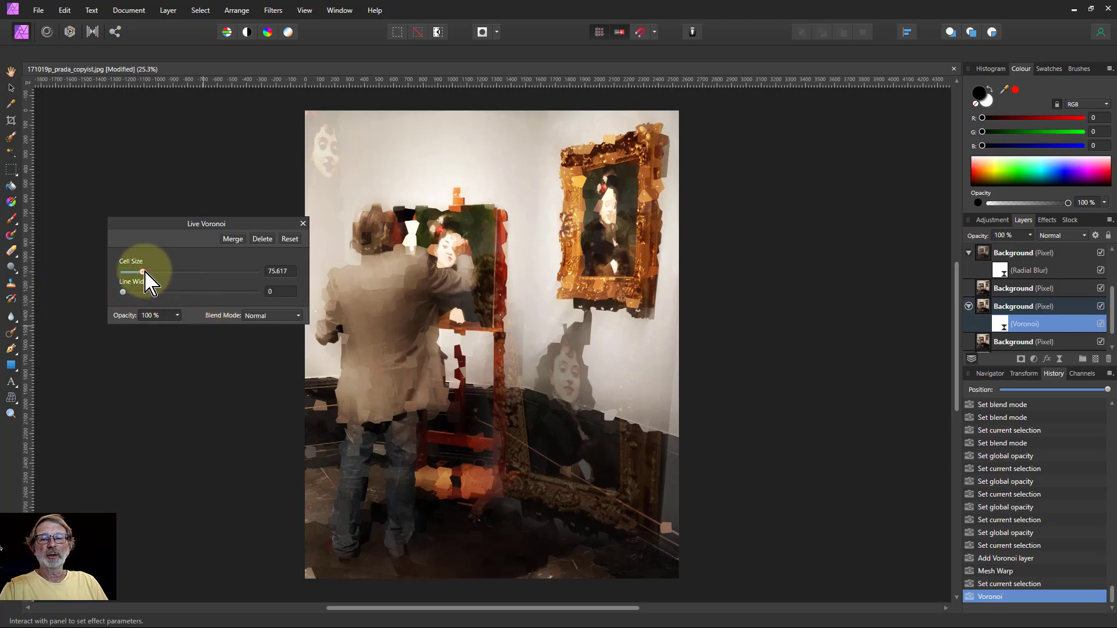
drag(145, 272, 137, 279)
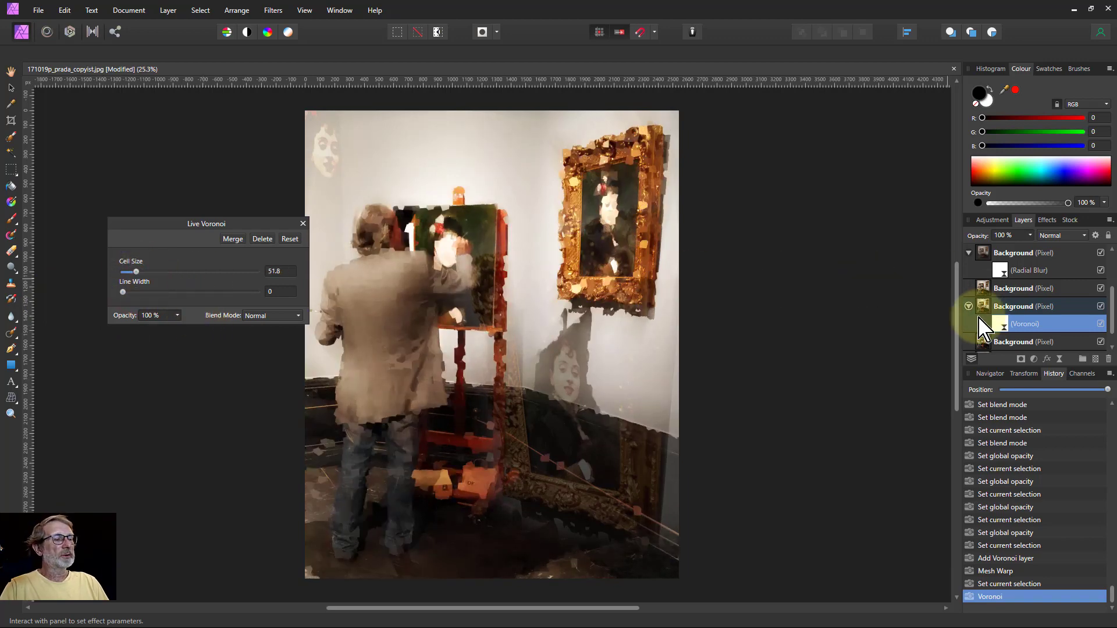
- Add a live Gaussian Blur with a 9 px radius to the layer holding the Voronoi filter
click(1077, 308)
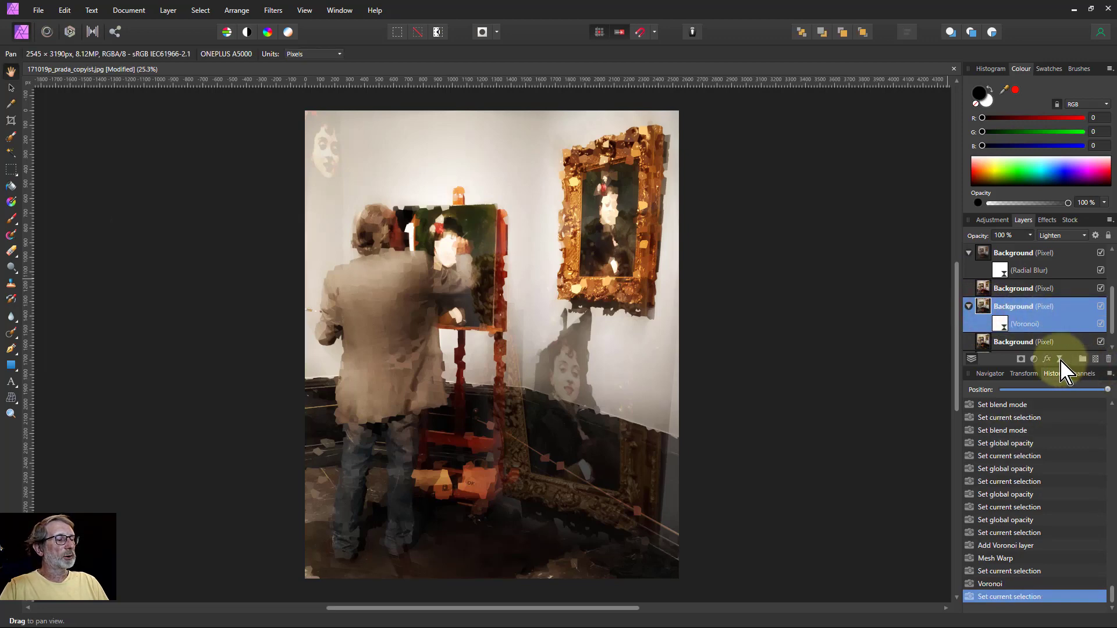
click(1061, 358)
scroll(1034, 17, up, 4)
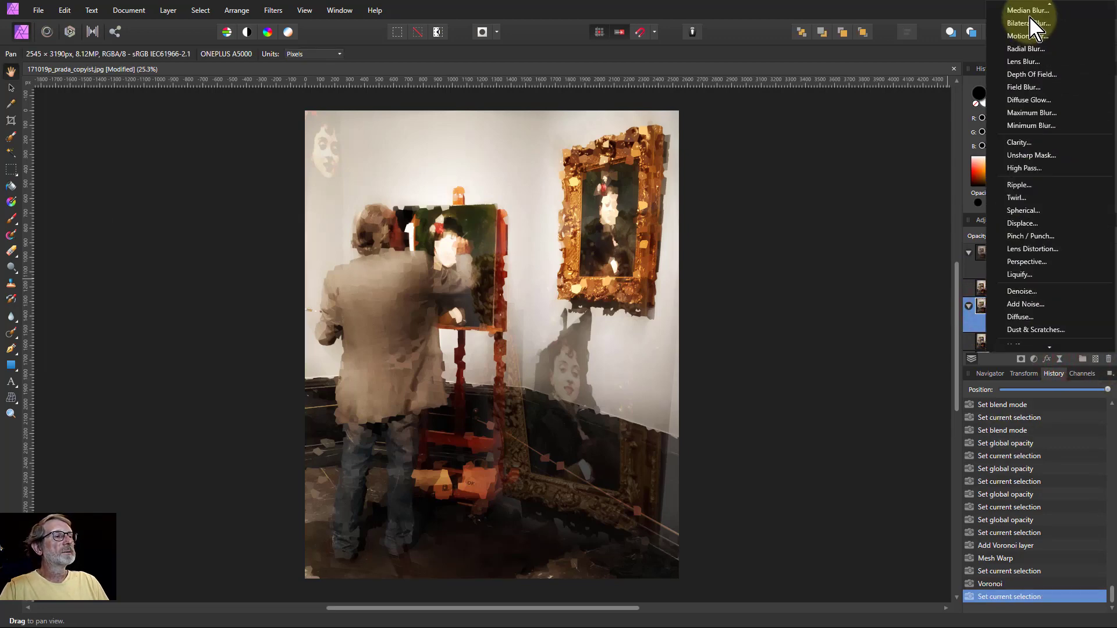
click(1022, 10)
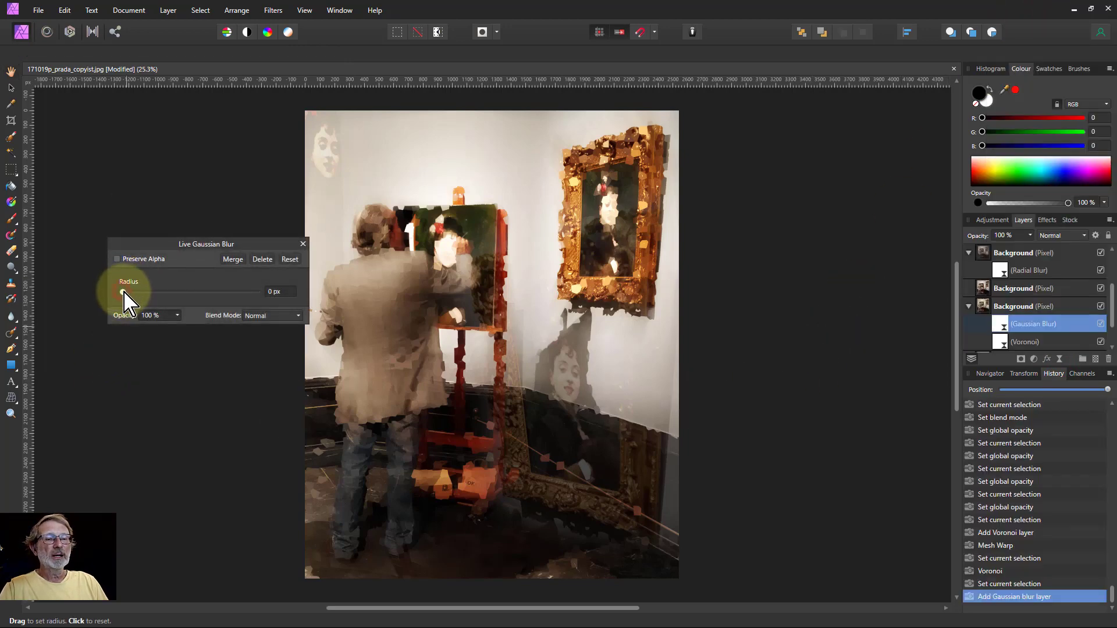
drag(124, 292, 179, 299)
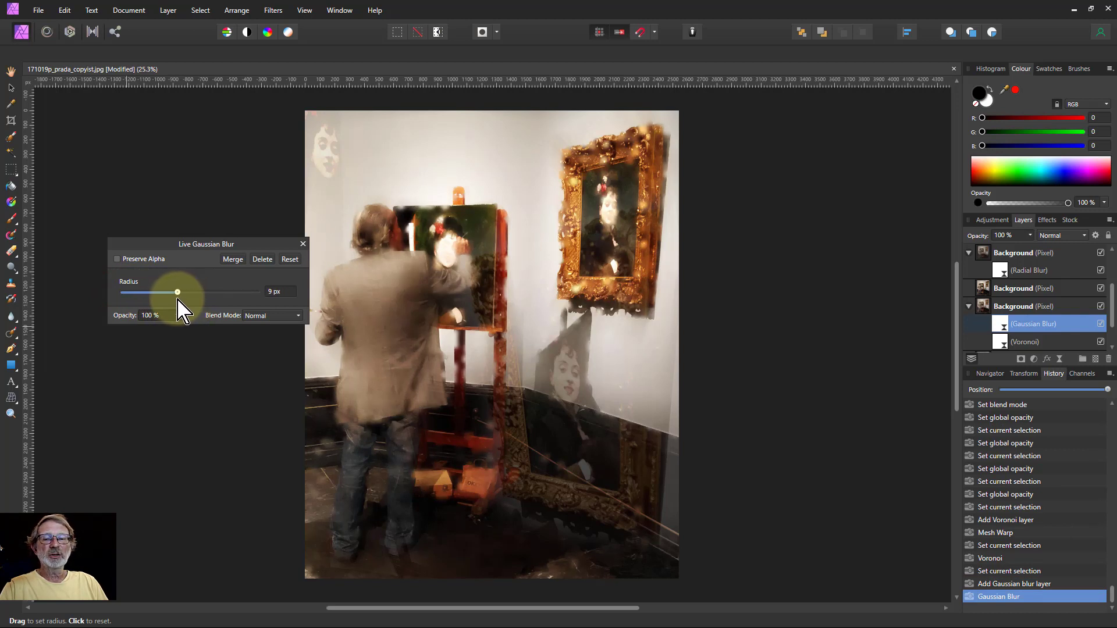
- Lower the opacity of the layer with the Voronoi and Gaussian Blur filters to 59%
click(989, 306)
click(1029, 236)
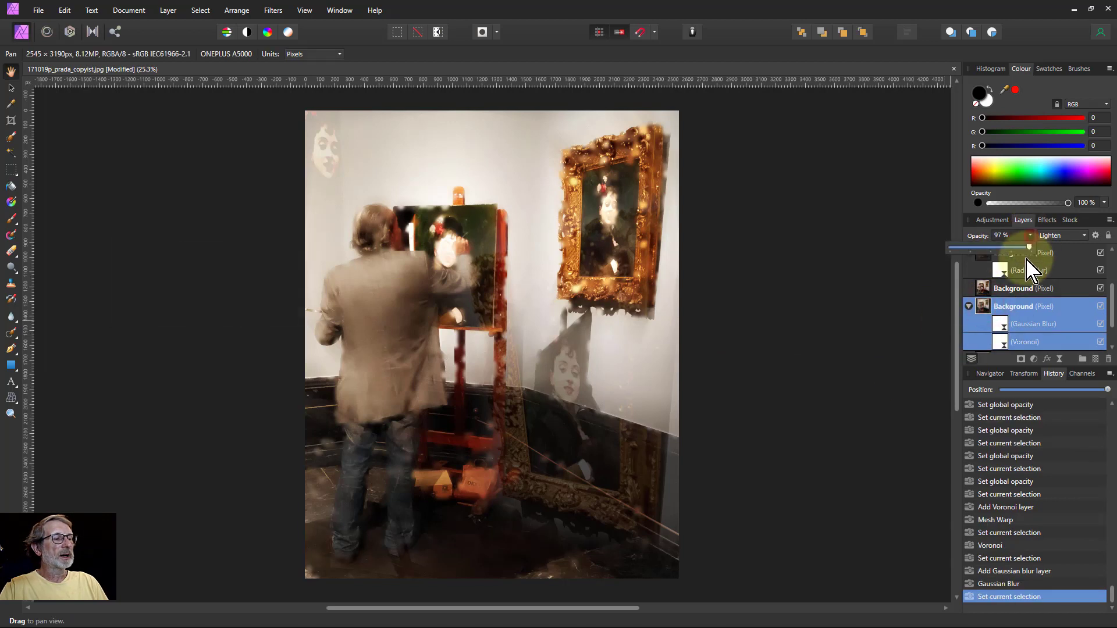
drag(1023, 247, 1002, 271)
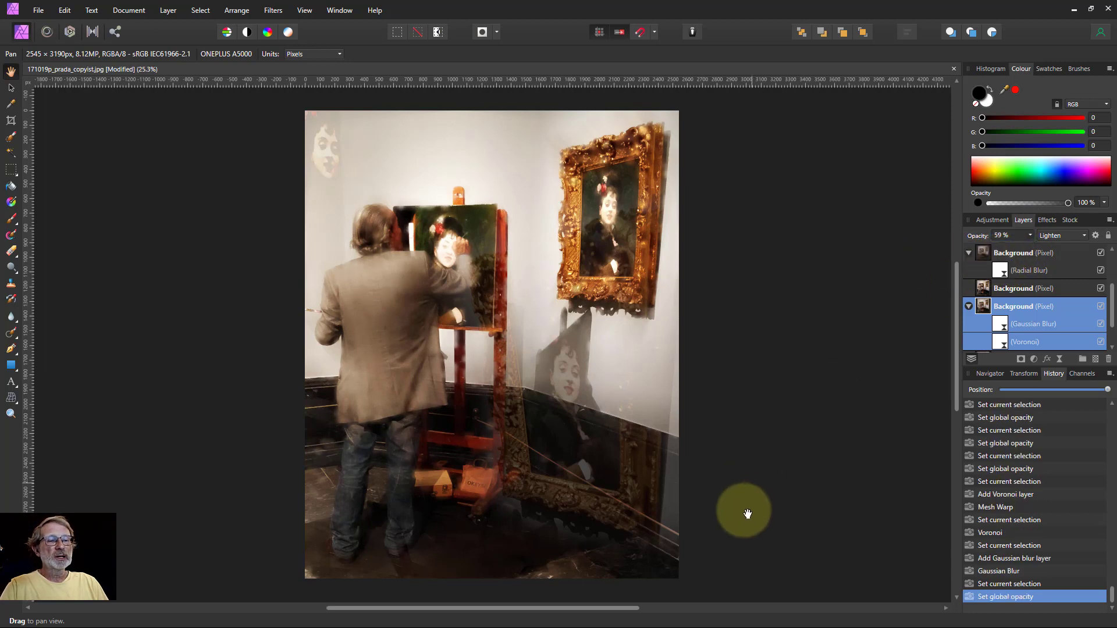
scroll(1012, 317, down, 2)
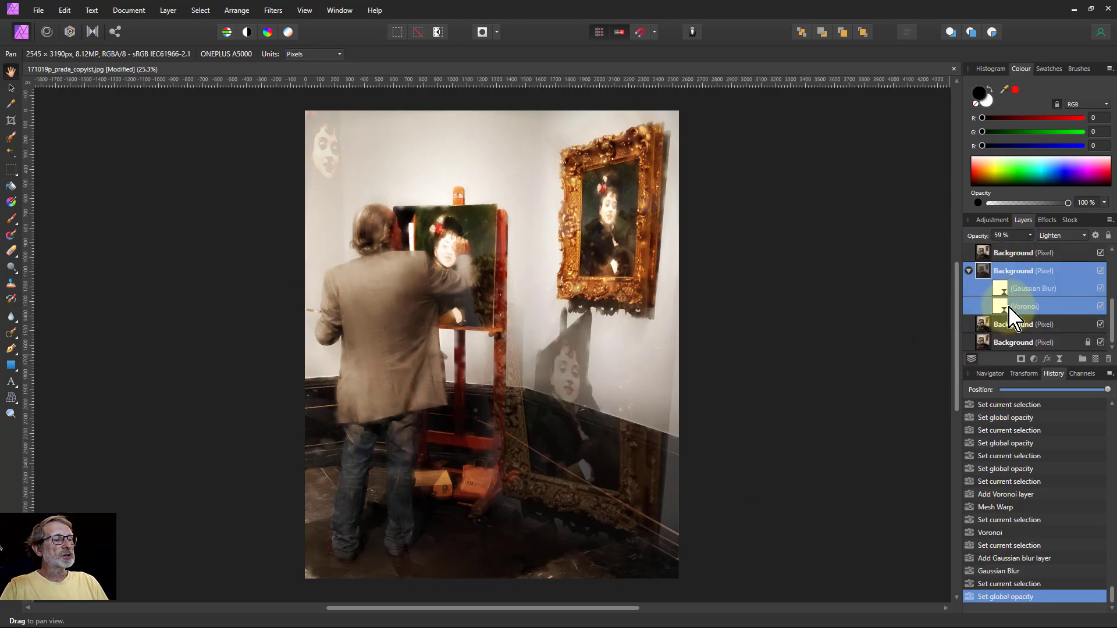